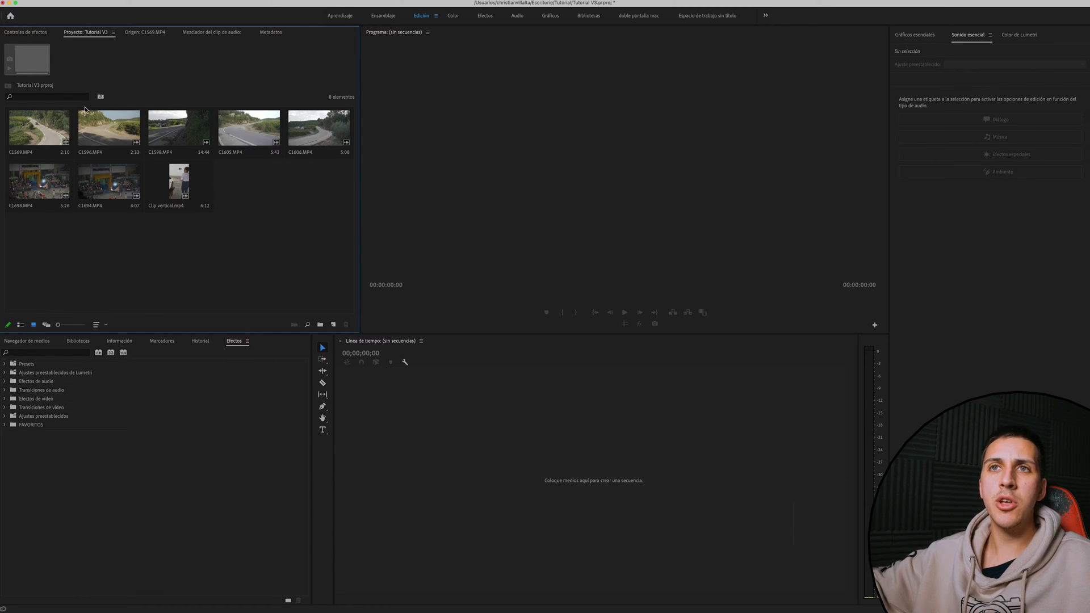
- Drag the C1569.MP4 rally clip onto the empty Timeline to build the C1569 sequence
left_click(38, 138)
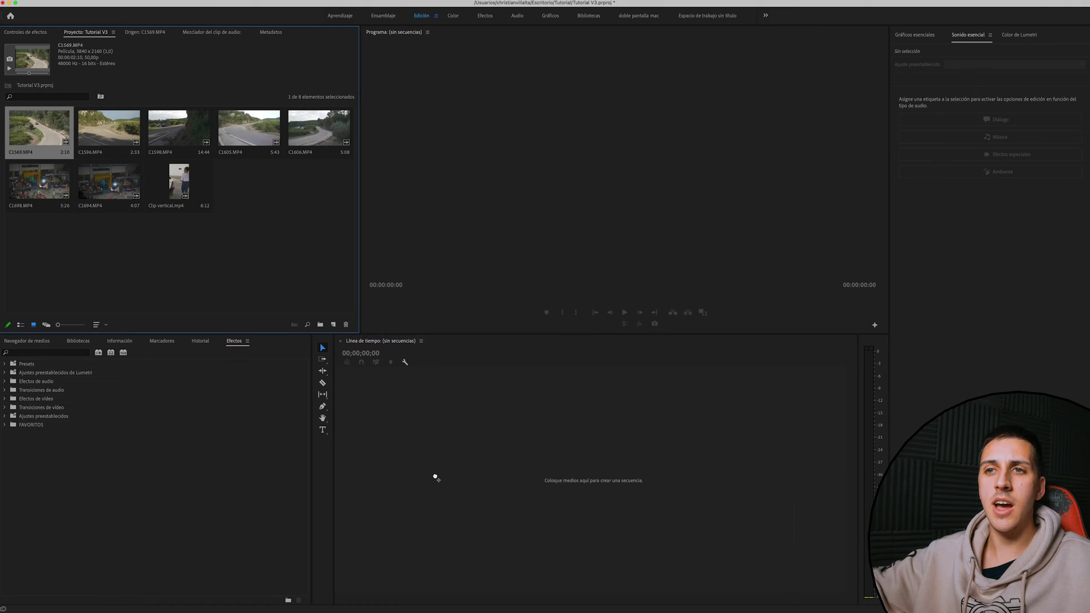
left_click_drag(286, 372, 457, 474)
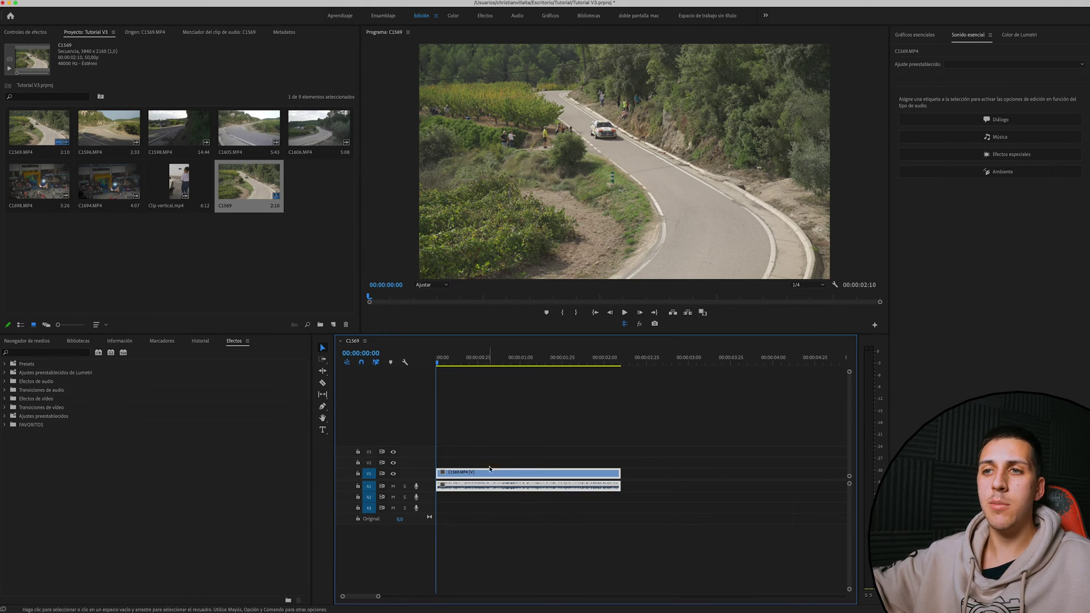
- Mute track A1 and start a new Adjustment Layer from the Project panel's New Item menu
left_click(394, 487)
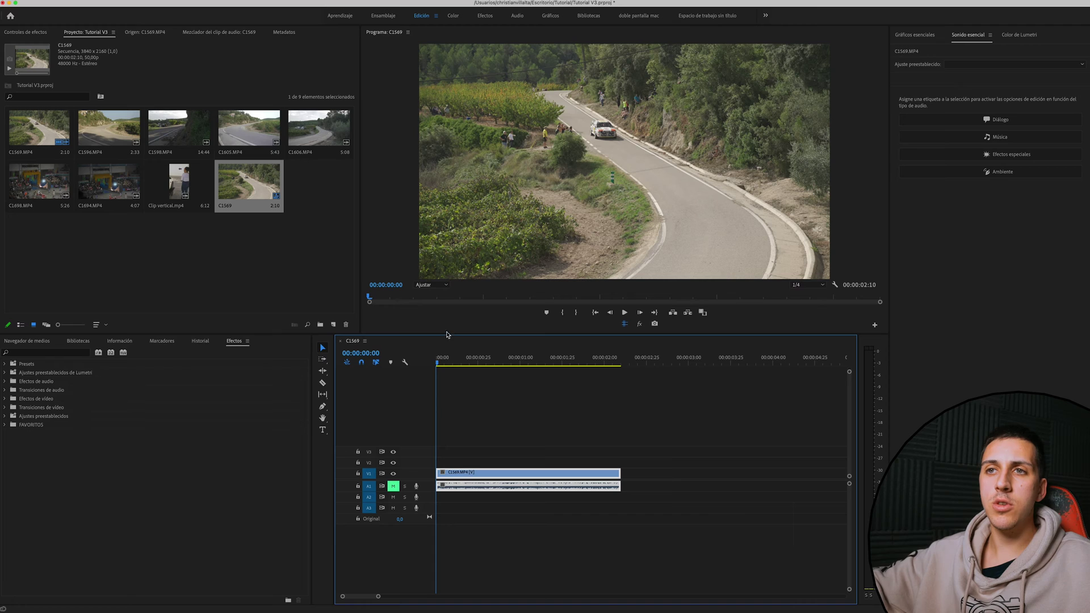
left_click(206, 80)
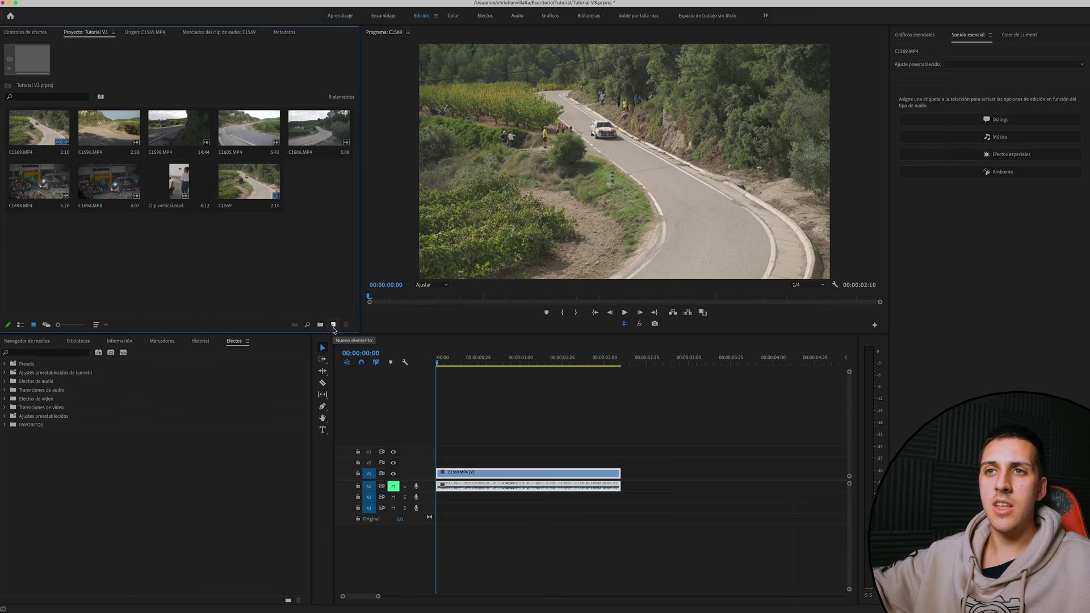
left_click(333, 327)
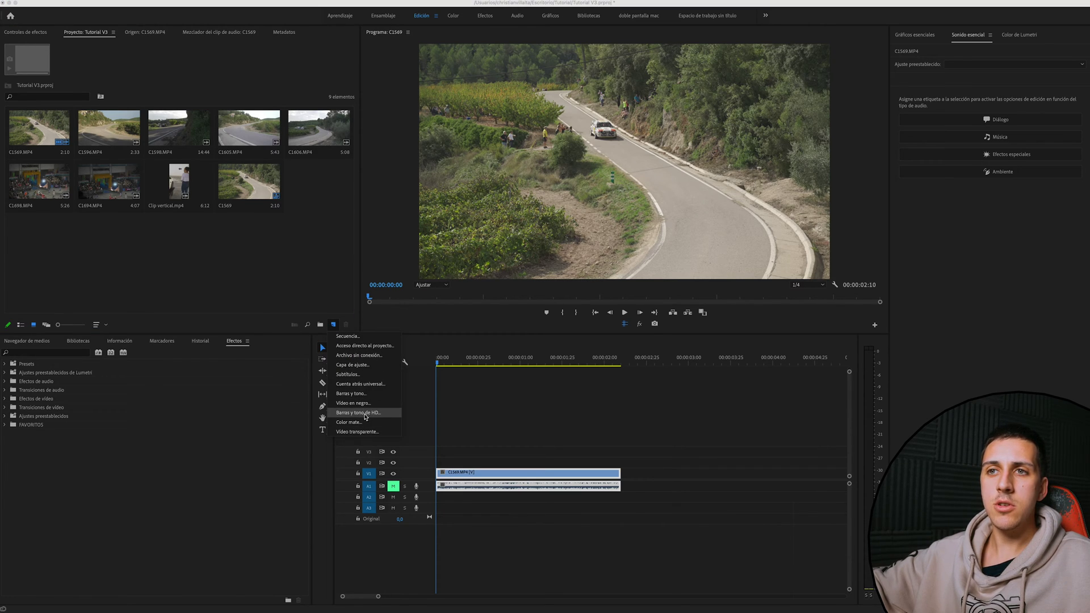
left_click(353, 364)
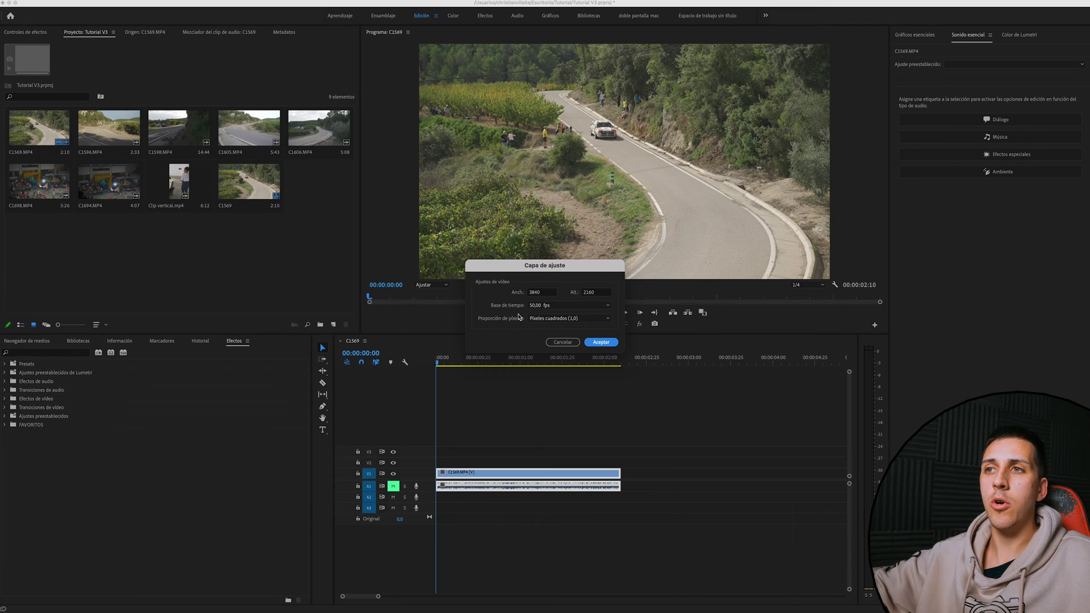
- Create the Capa de ajuste adjustment layer at 3840×2160, 50 fps with square pixels
left_click_drag(543, 294, 527, 294)
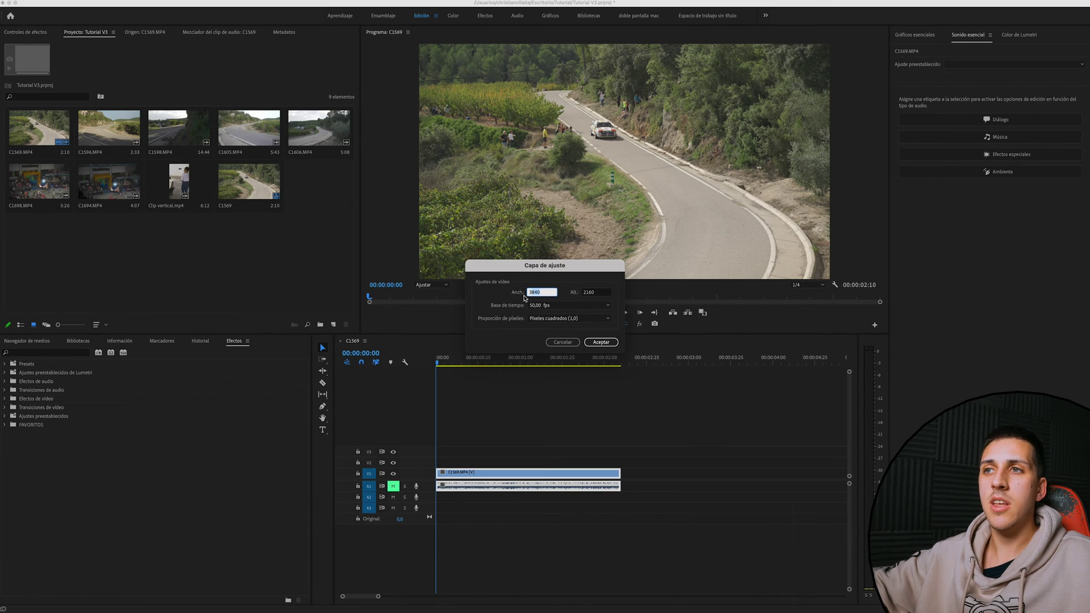
left_click(545, 305)
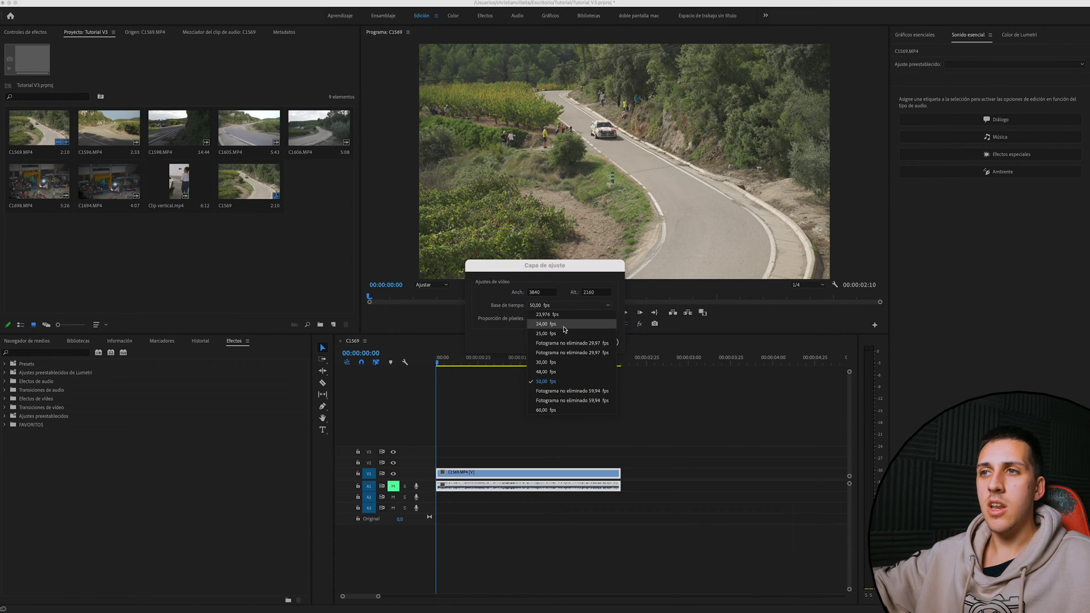
left_click(520, 319)
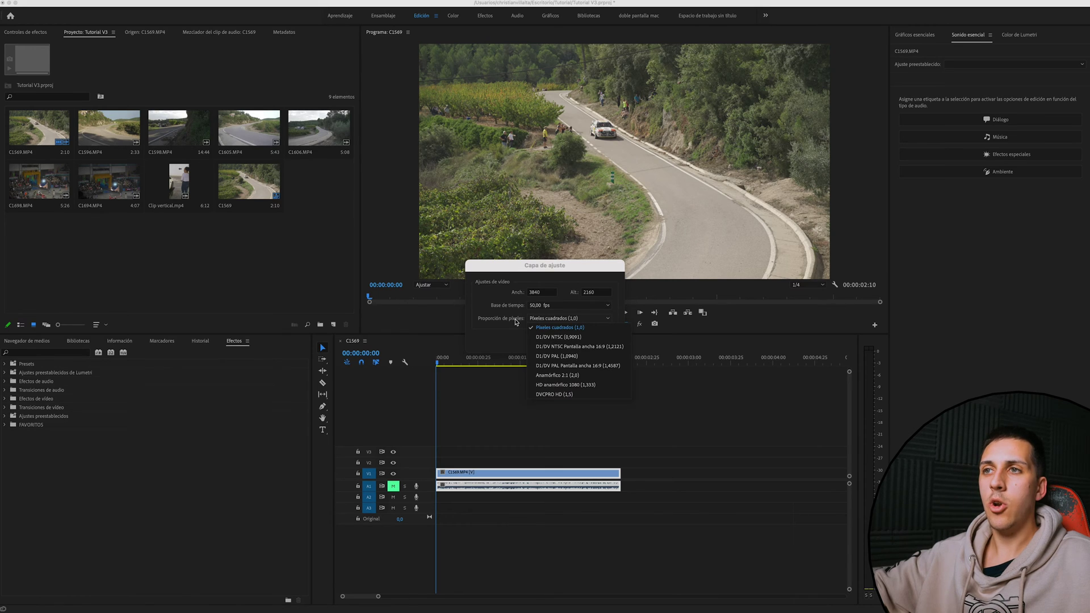
left_click(503, 329)
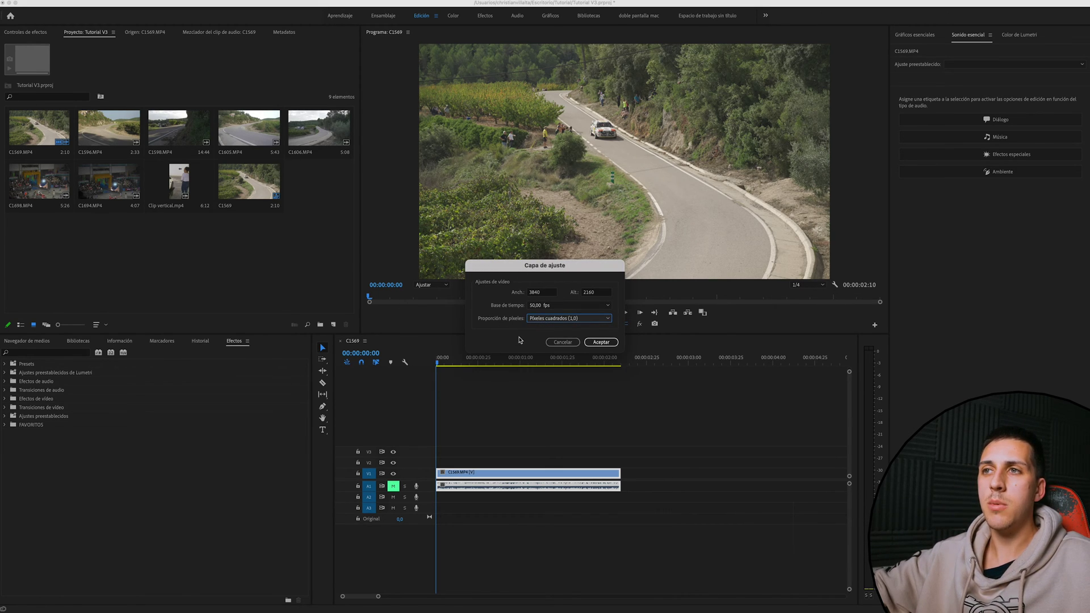
left_click(594, 343)
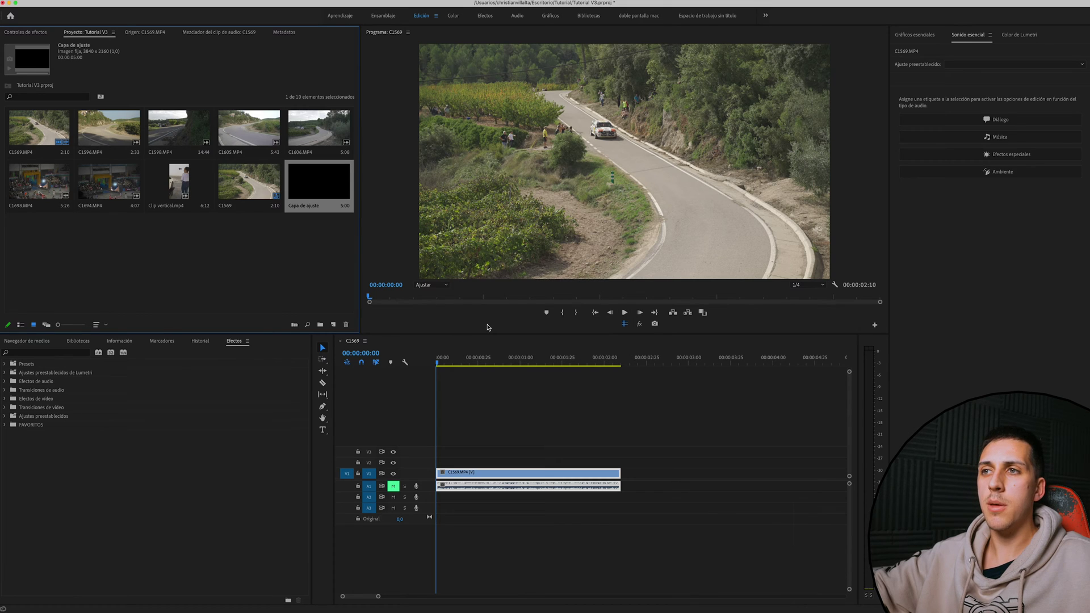
left_click(171, 267)
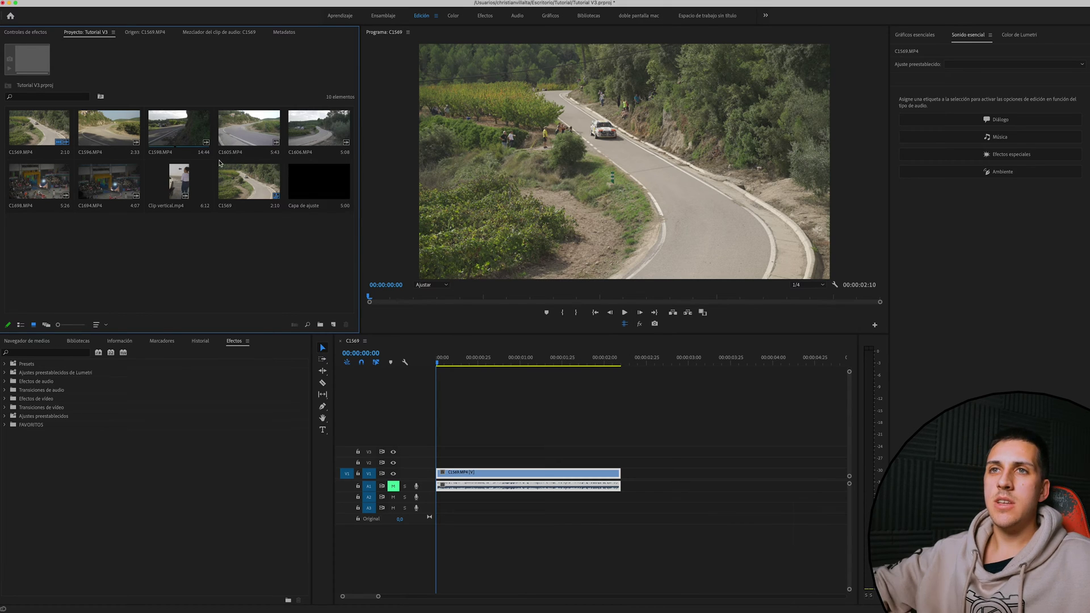
- Place Capa de ajuste on V3 above C1569 and trim its end to match the clip
left_click(316, 201)
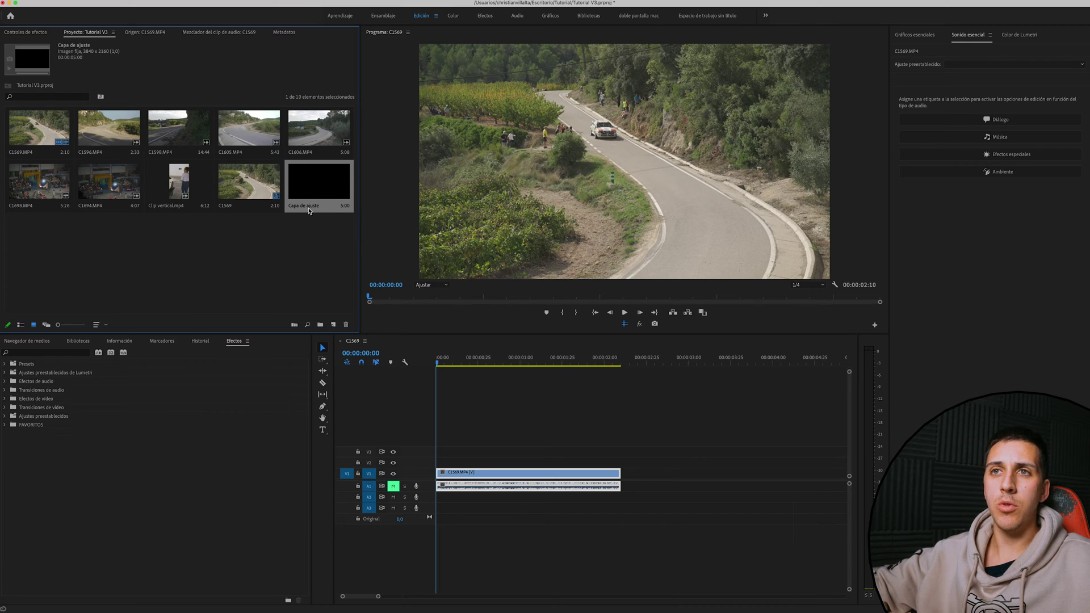
left_click_drag(305, 195, 433, 454)
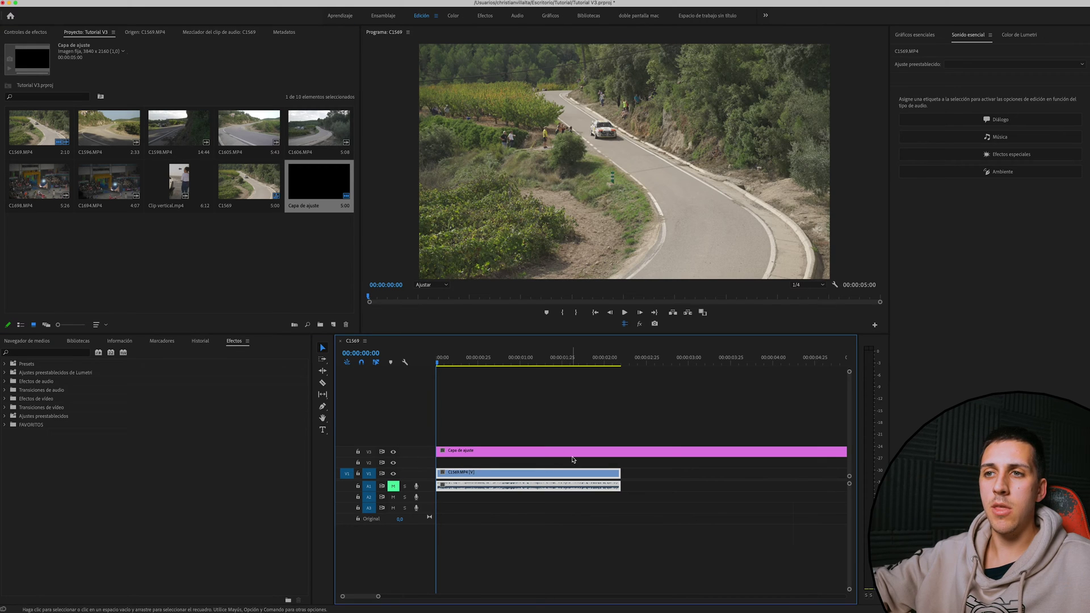
key("minus")
key("minus")
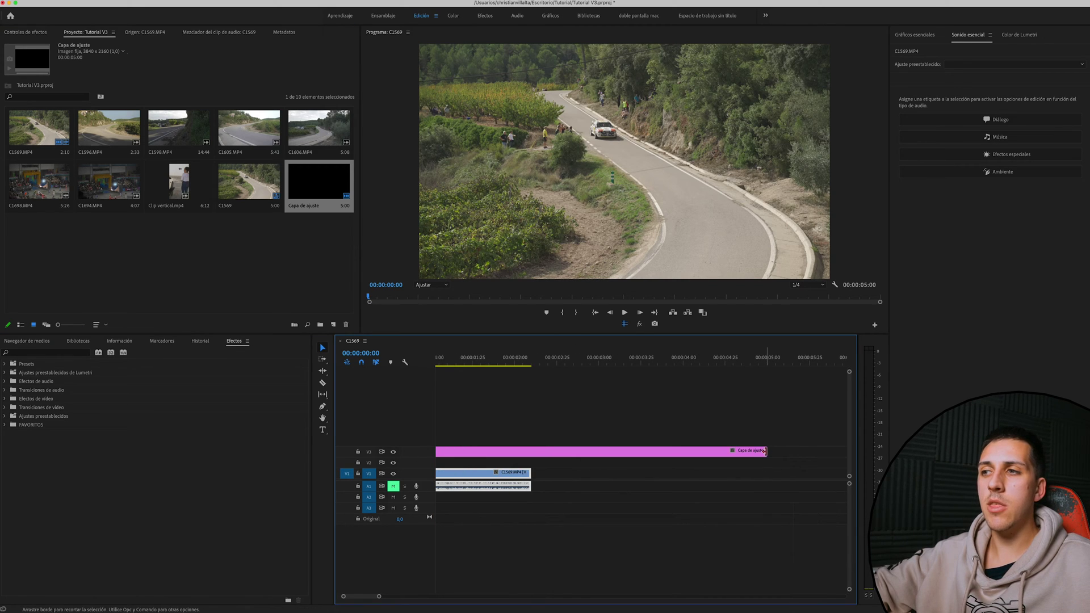
left_click_drag(766, 451, 517, 449)
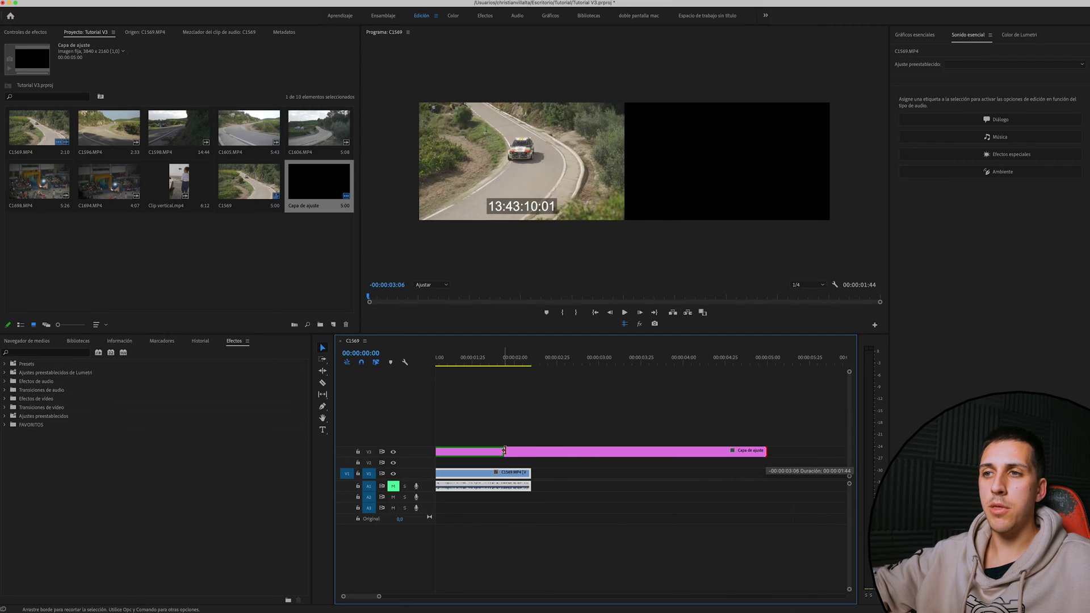
left_click_drag(518, 450, 530, 450)
key("equal")
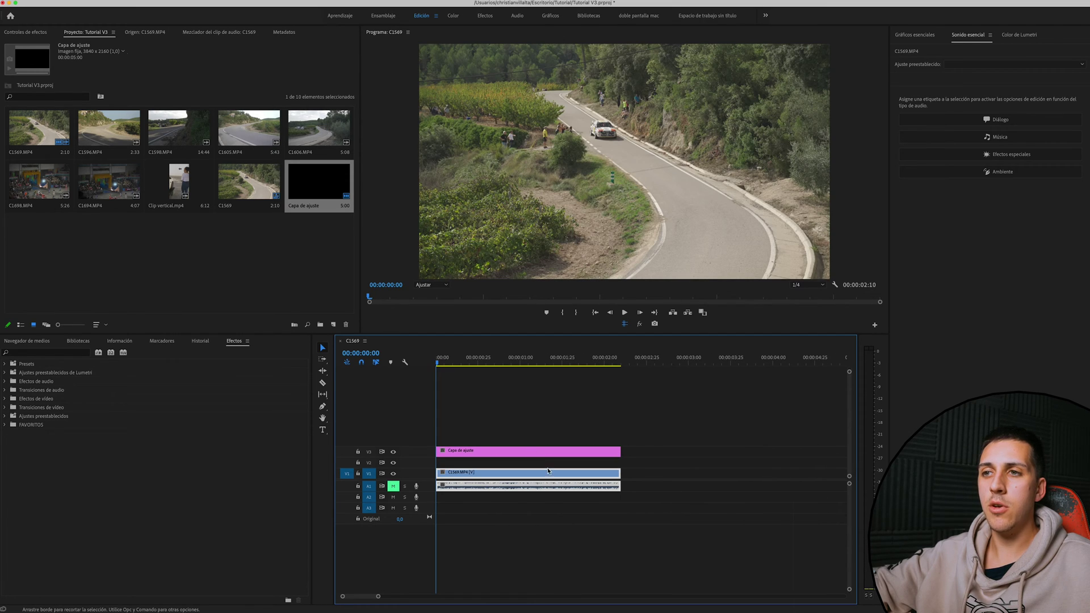
left_click(517, 462)
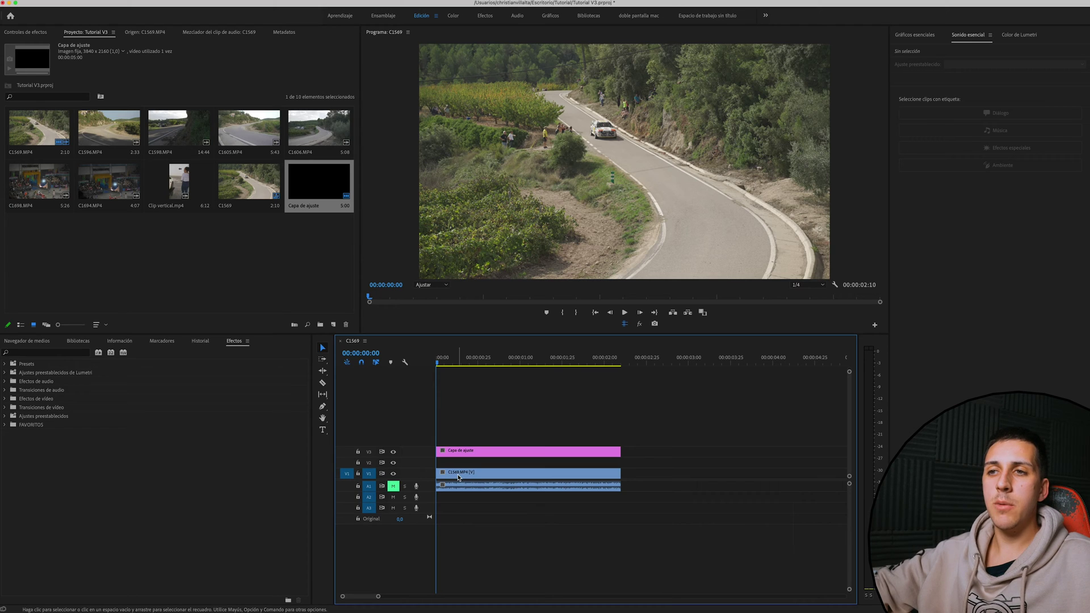
- Find the Recortar effect and apply it to the Capa de ajuste layer on V3
left_click(226, 347)
left_click(68, 353)
type("rec")
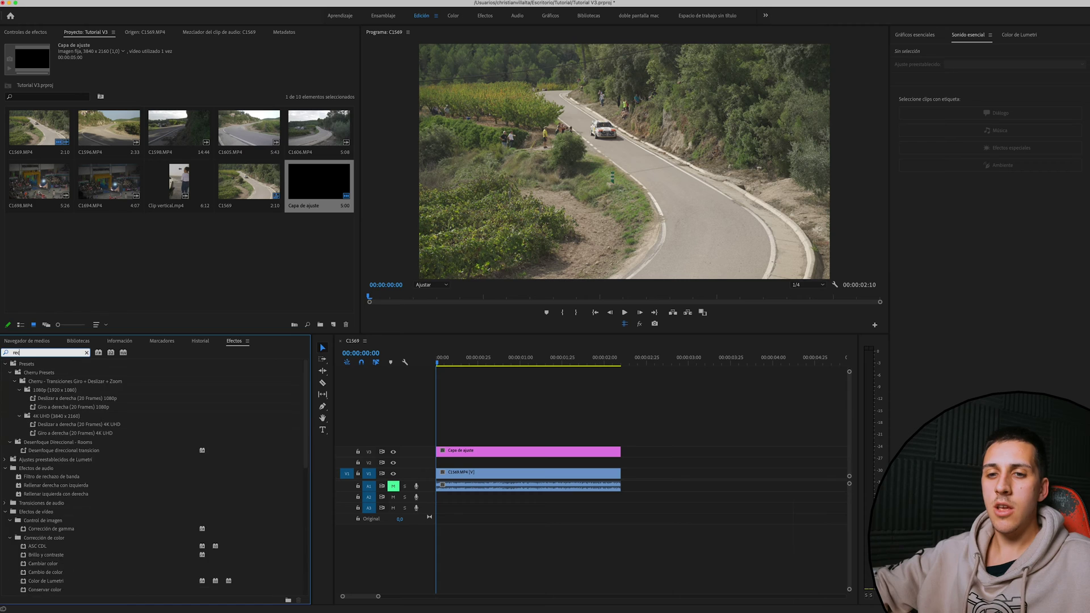
type("ortart")
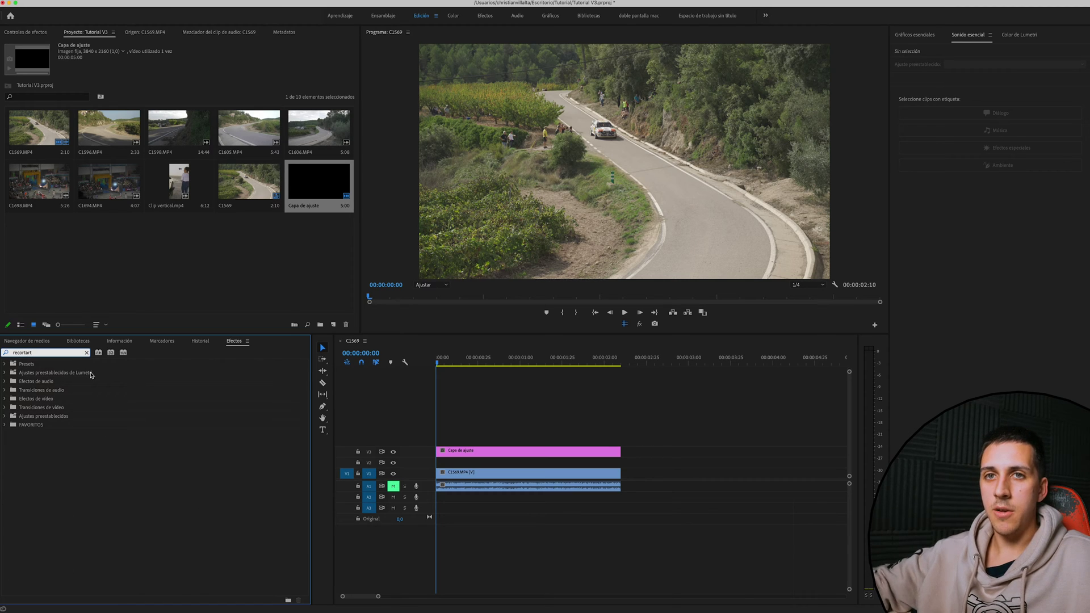
key("BackSpace")
left_click_drag(141, 416, 464, 452)
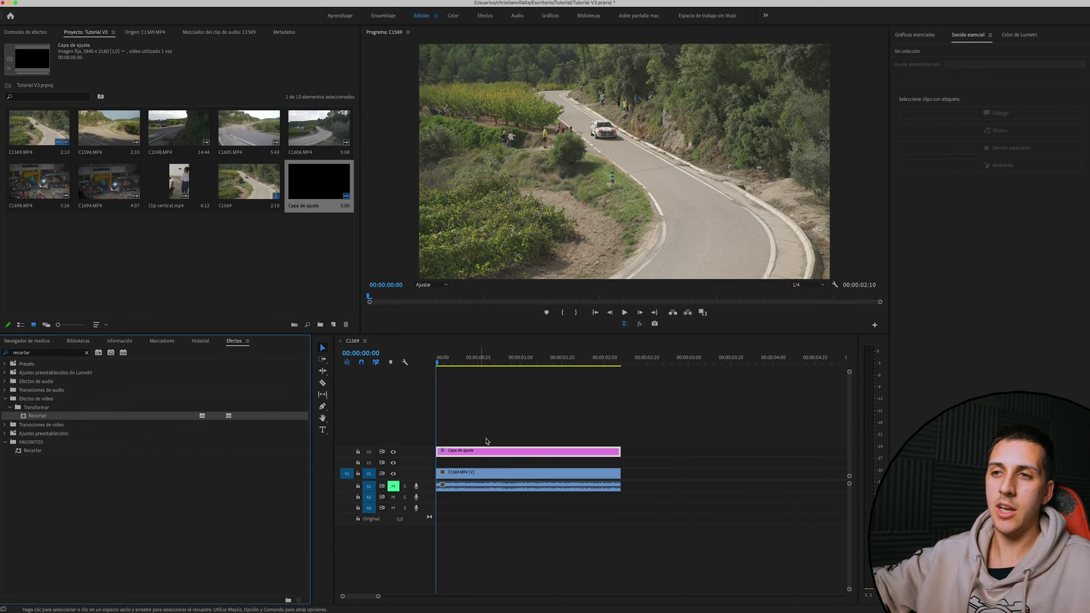
- Set the Recortar Izquierda crop to 50% and compare it with C1569.MP4's settings
left_click(510, 456)
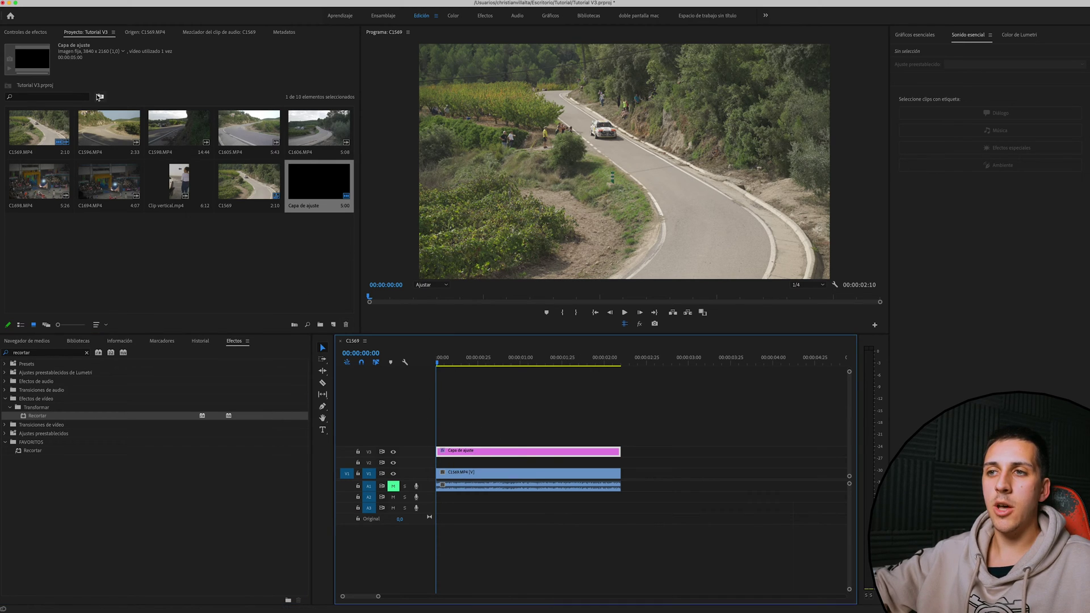
left_click(33, 33)
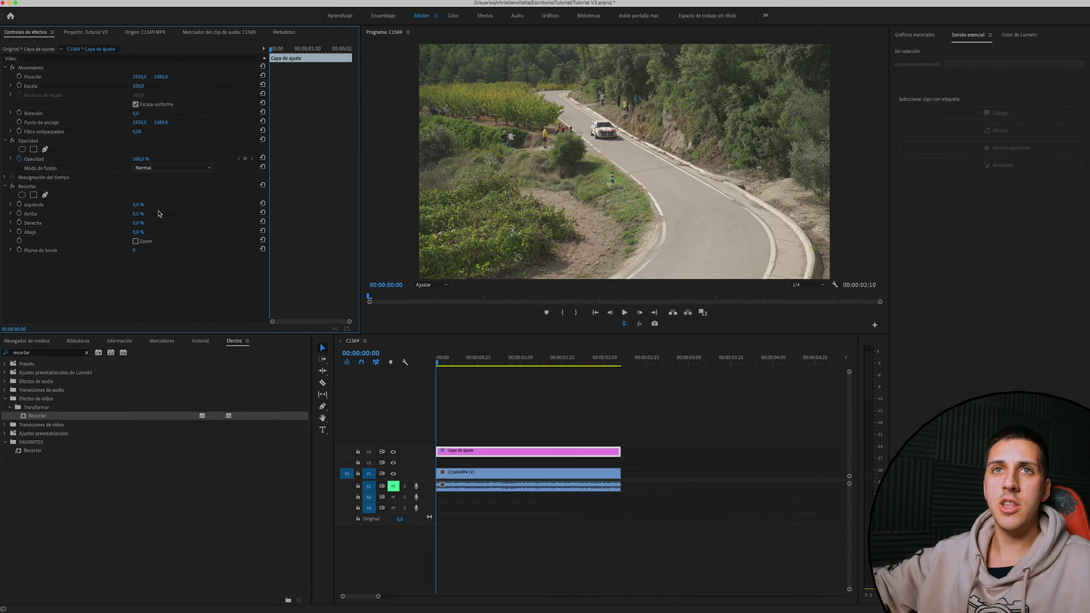
left_click(35, 188)
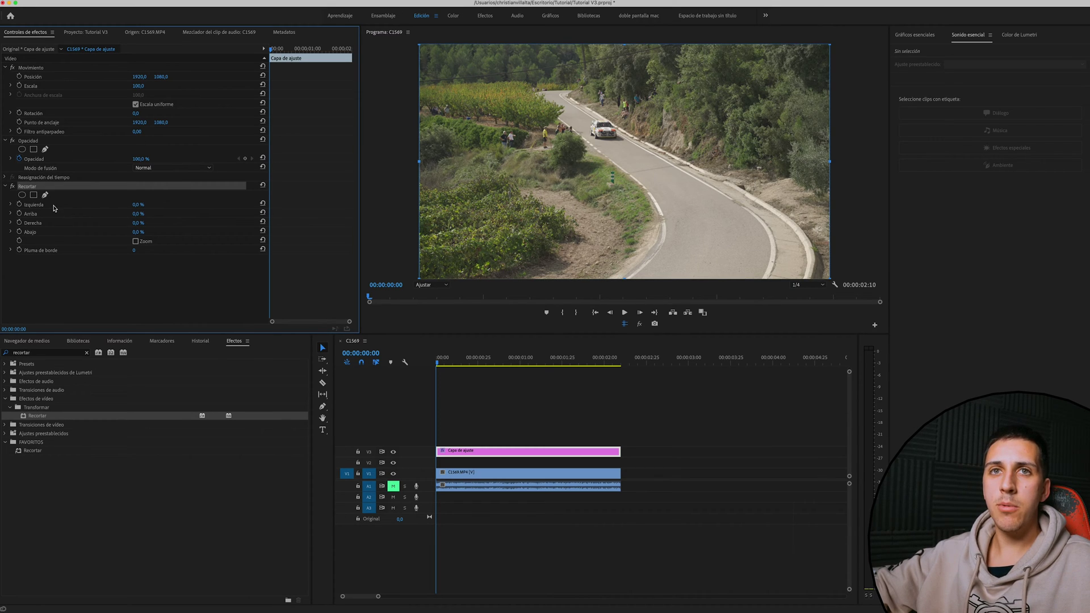
left_click(141, 204)
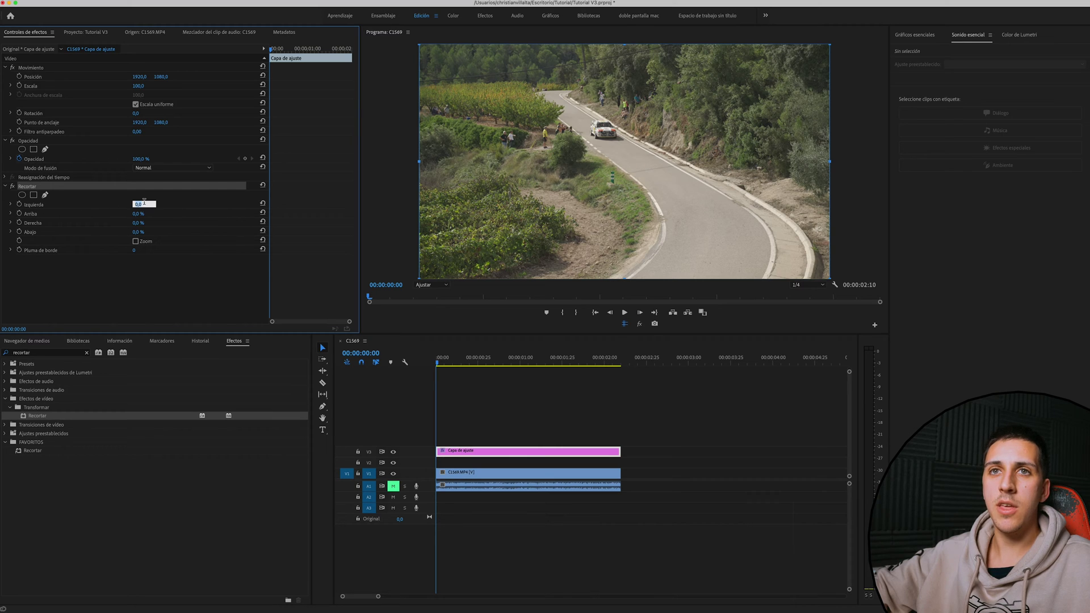
type("10")
type("50")
key("Return")
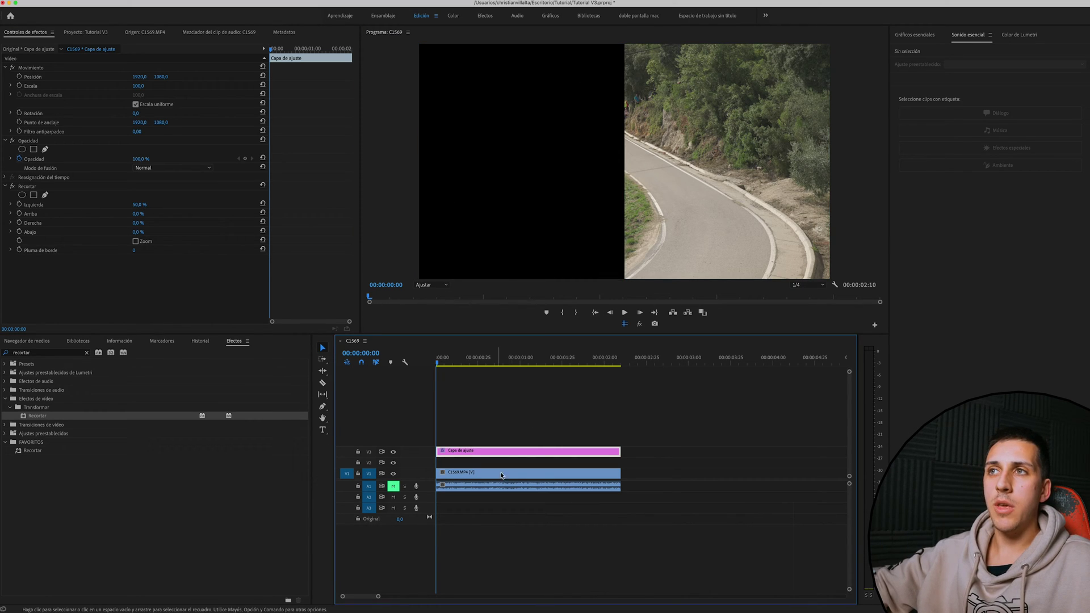
left_click(530, 406)
left_click(509, 451)
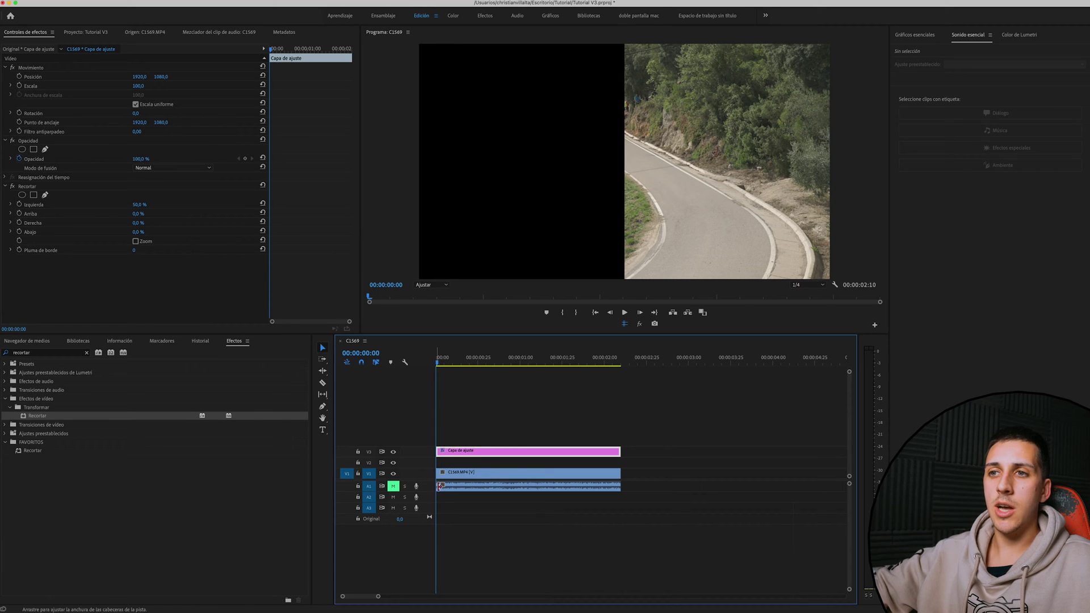
left_click(495, 475)
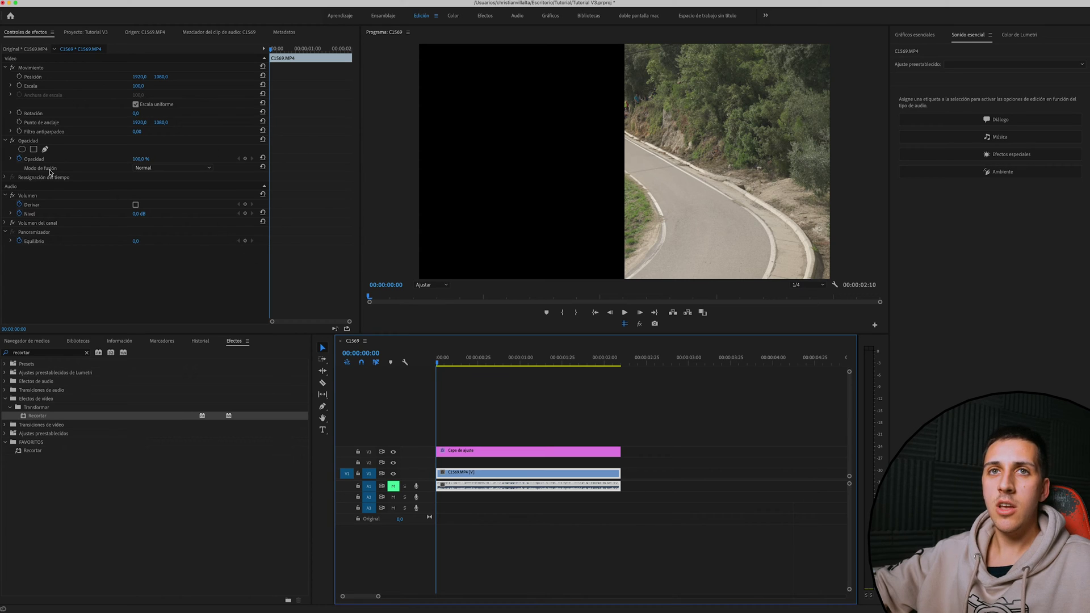
- Realign the adjustment layer to start at 0 and end with C1569.MP4, scrubbing to preview the crop
left_click(463, 452)
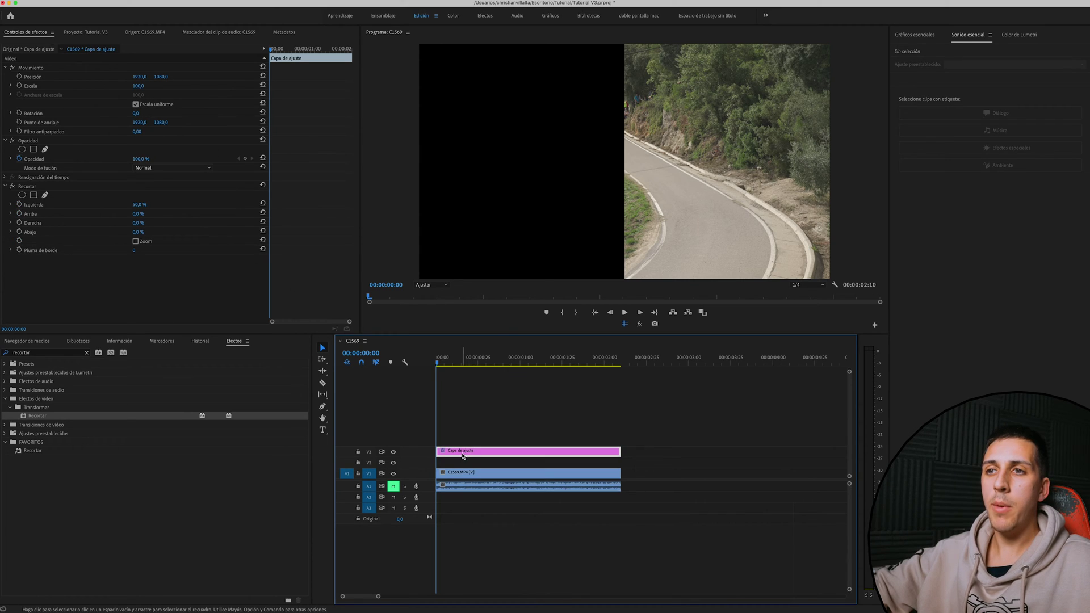
left_click_drag(462, 453, 488, 452)
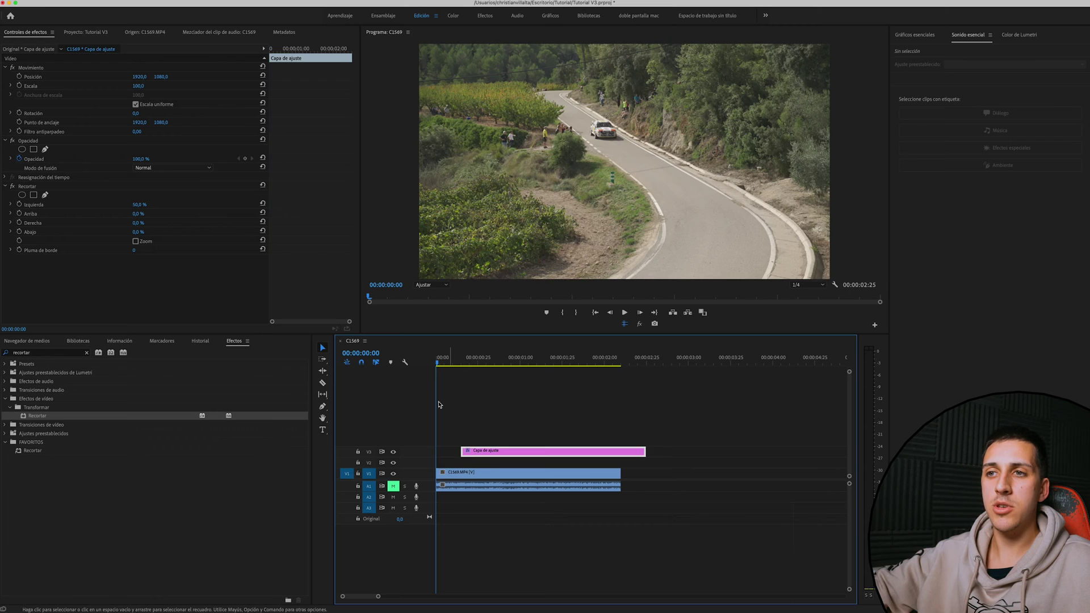
left_click_drag(438, 366, 477, 368)
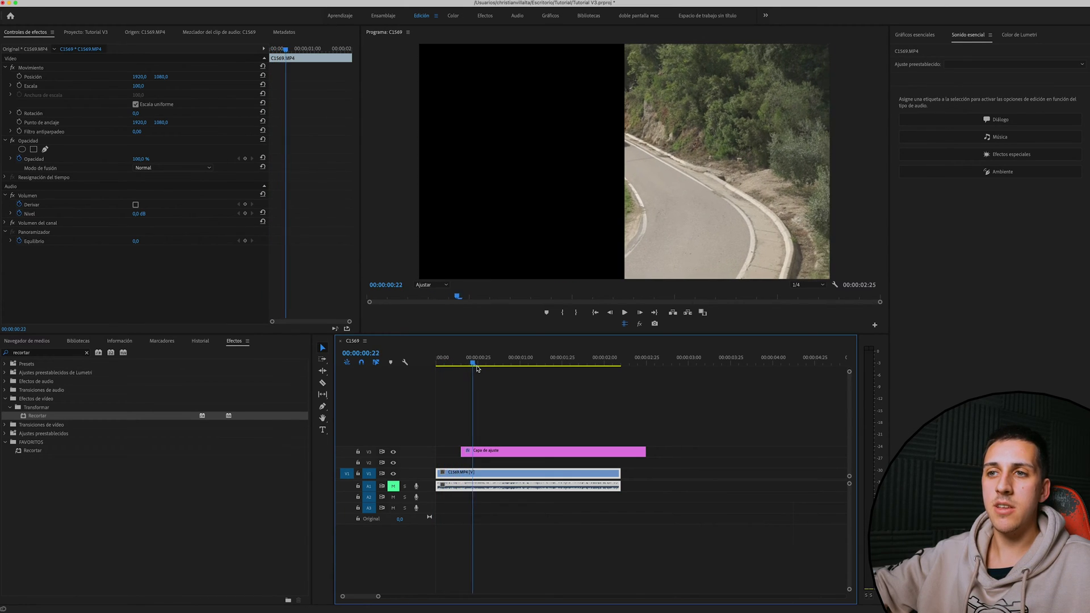
left_click_drag(477, 368, 438, 367)
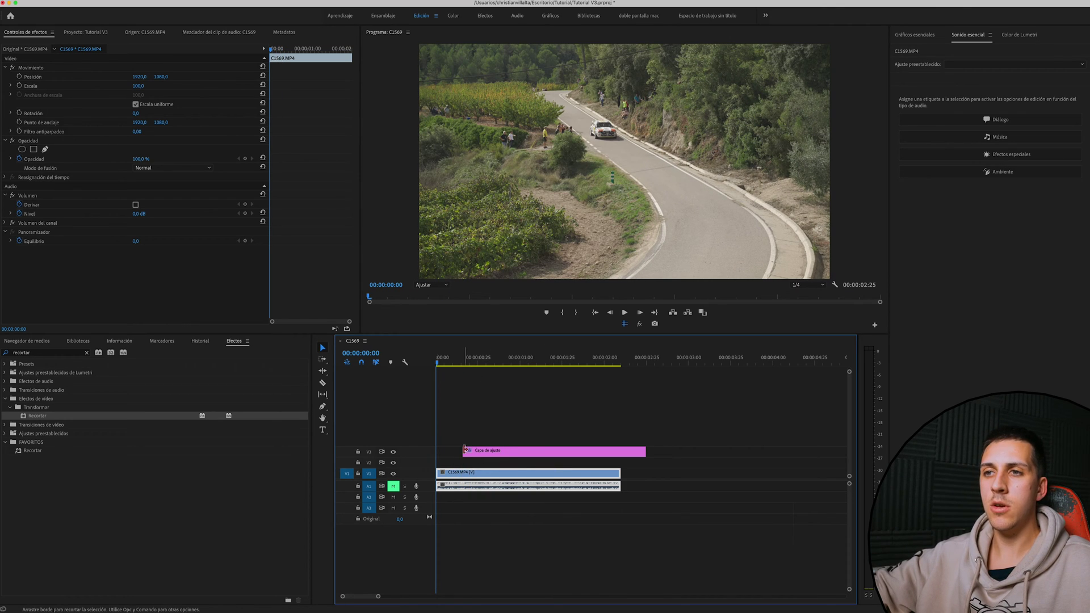
left_click_drag(464, 450, 436, 450)
left_click_drag(645, 452, 620, 451)
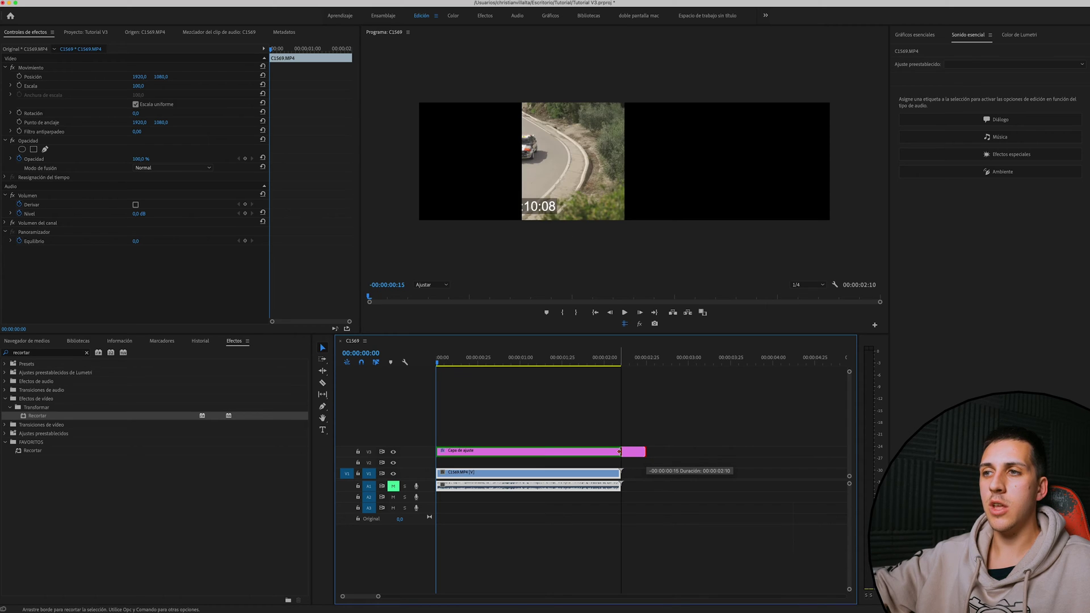
left_click_drag(477, 364, 517, 368)
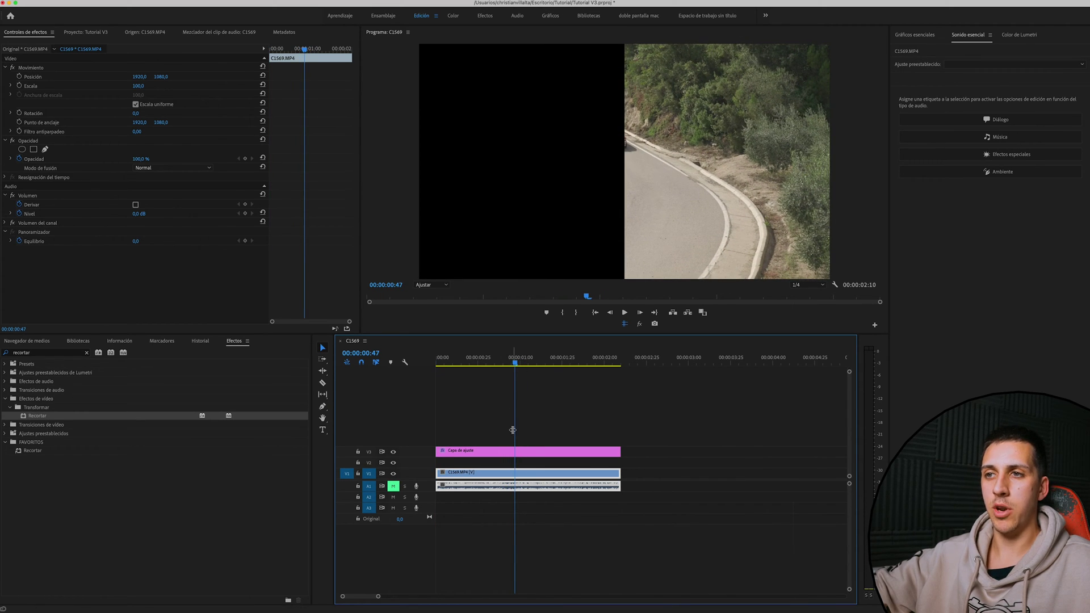
- Split the adjustment layer at the 00:00:00:47 playhead with the razor tool
key("c")
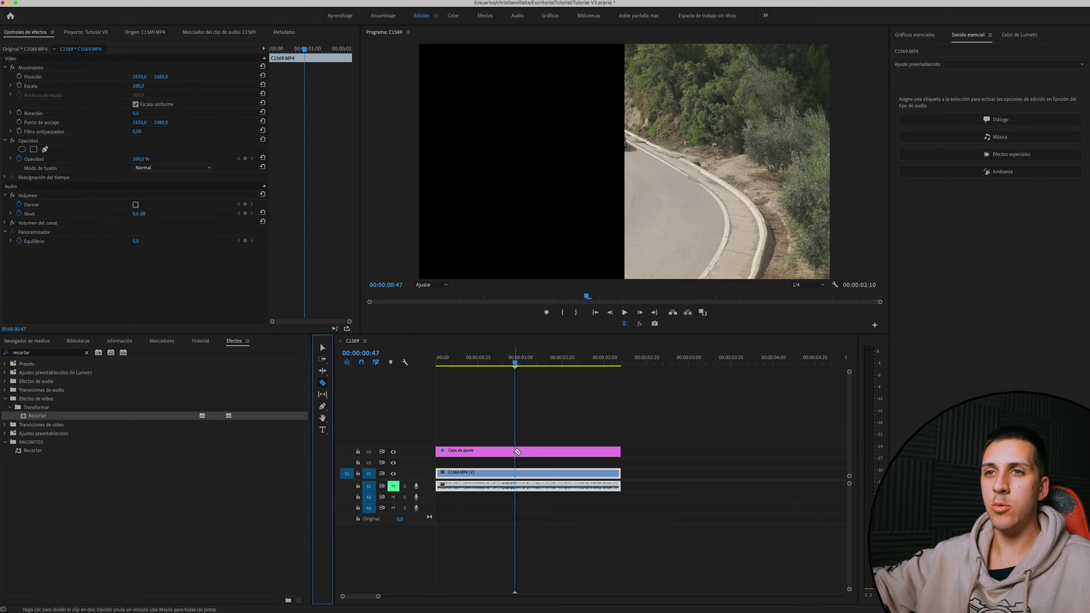
left_click(515, 452)
key("v")
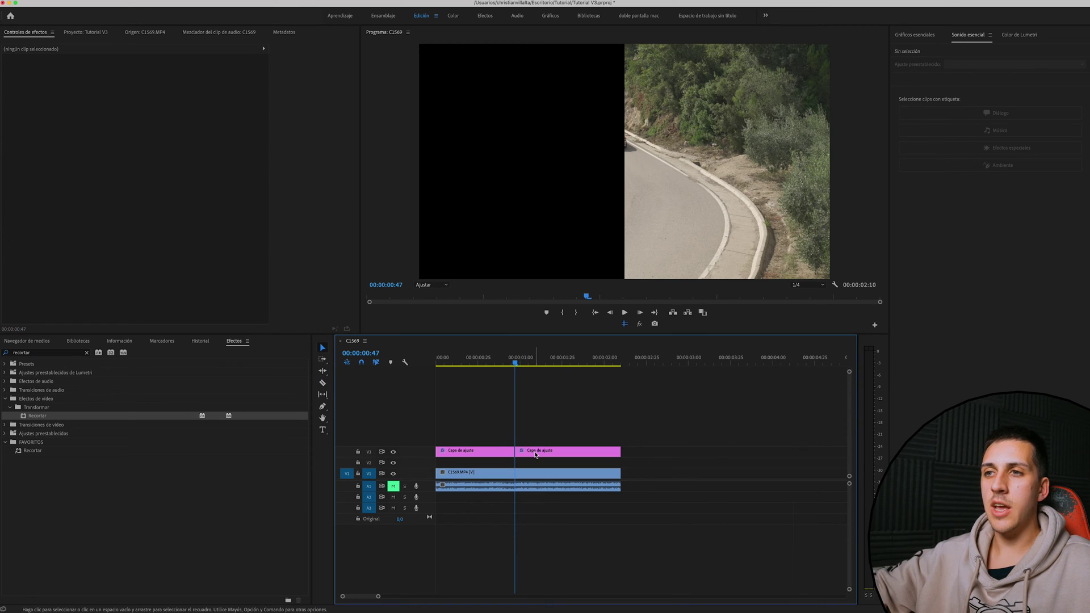
left_click(536, 454)
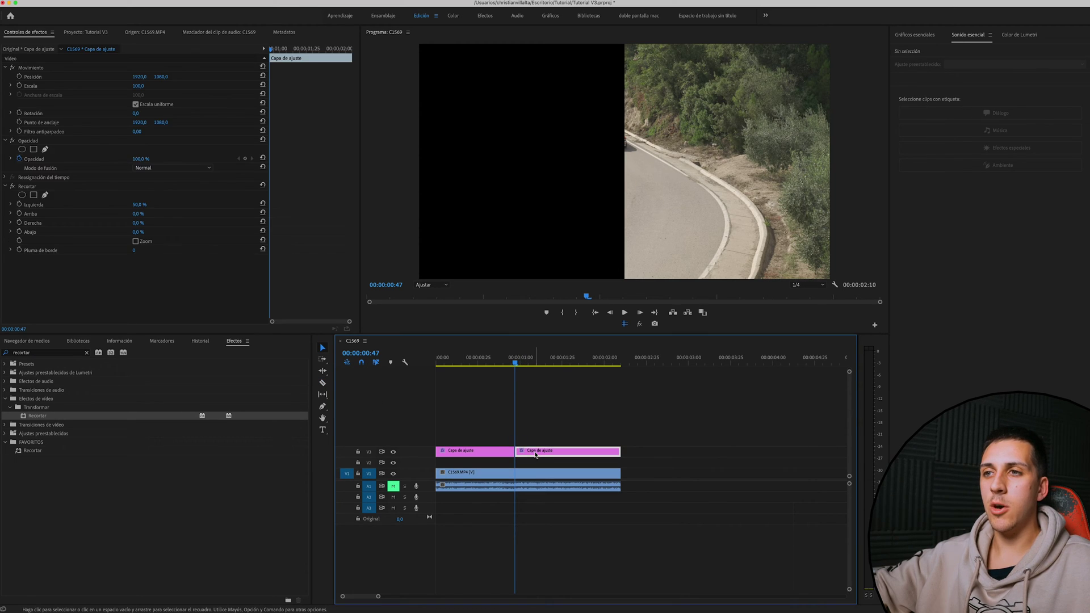
- On the second piece, set Izquierda to 0% and Derecha to 50%, then preview the result
left_click(143, 204)
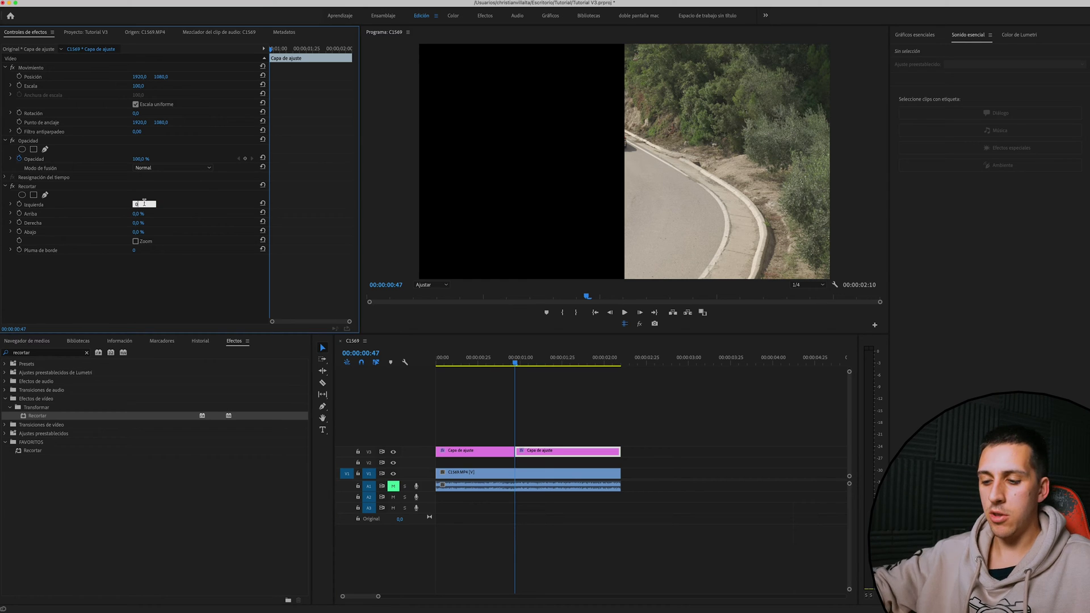
type(",0")
key("Return")
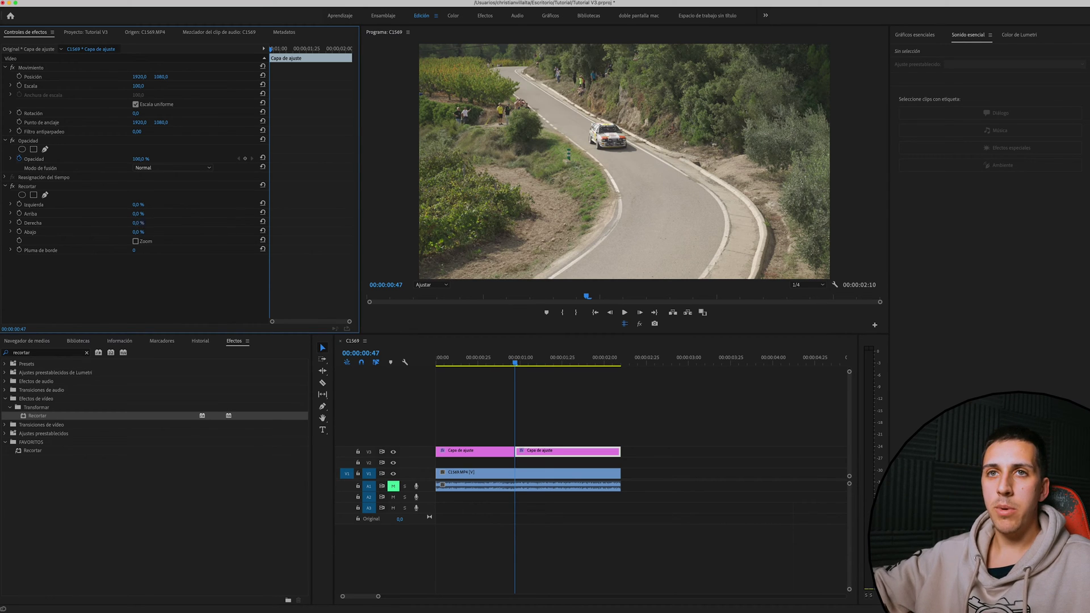
left_click(143, 222)
type("0")
key("Return")
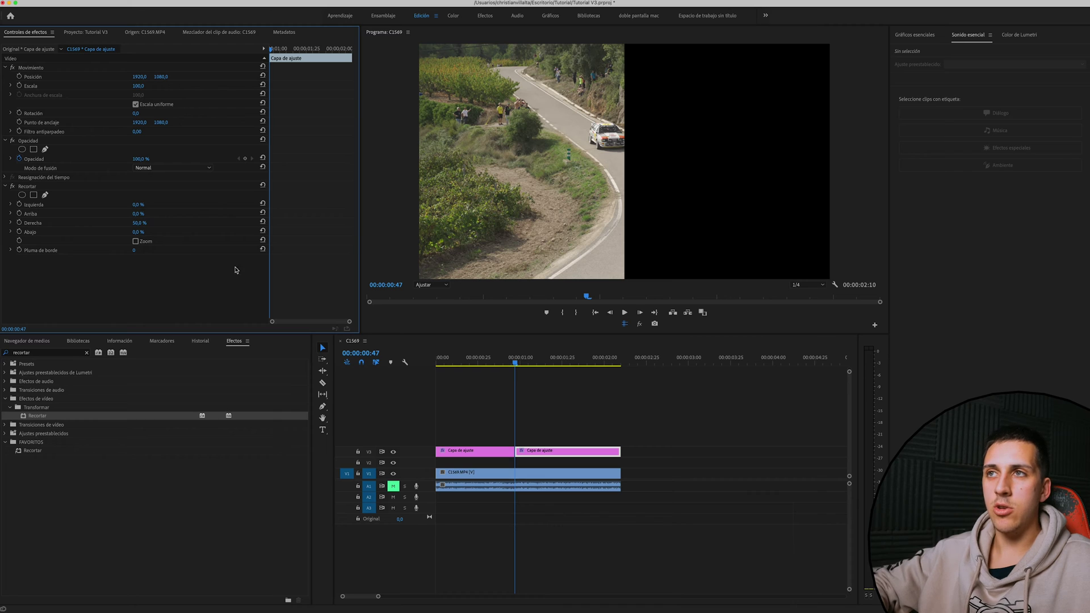
left_click(538, 486)
left_click(538, 480)
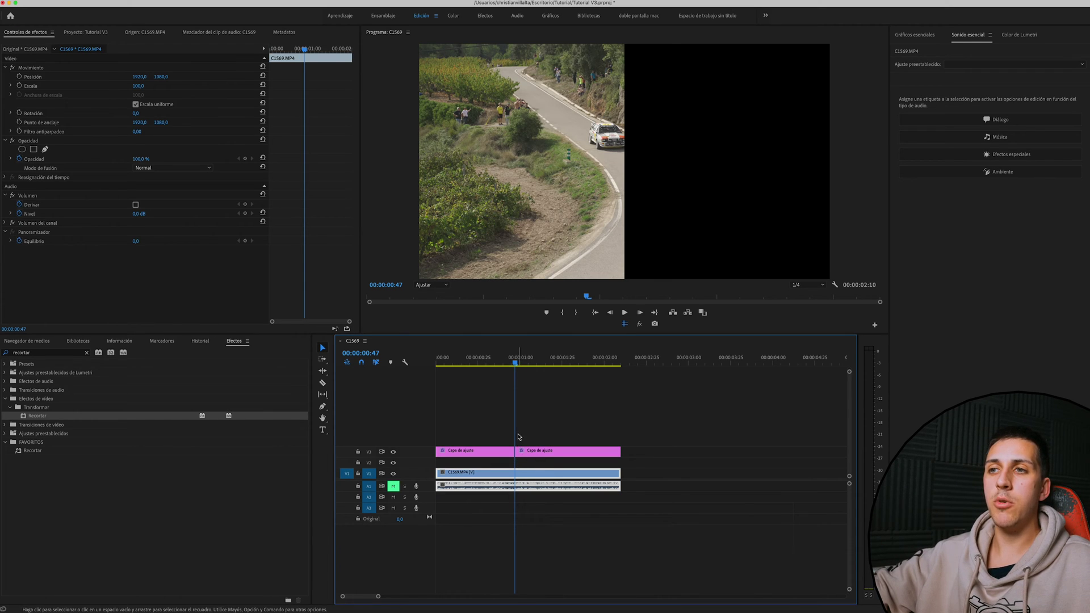
mouse_move(463, 363)
left_mouse_down()
mouse_move(456, 379)
mouse_move(560, 424)
mouse_move(525, 439)
left_mouse_up()
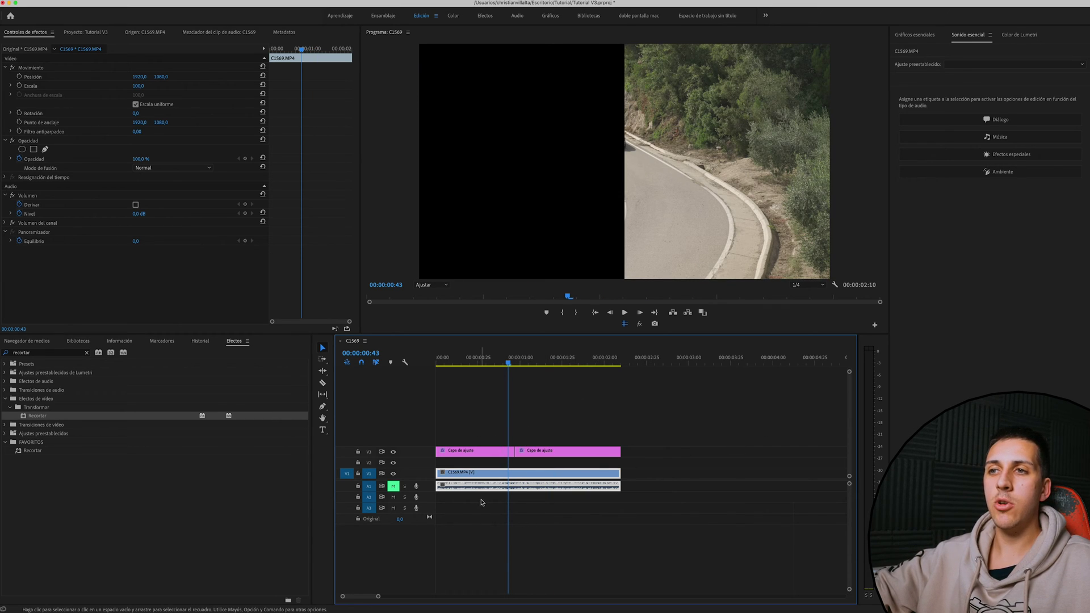
left_click(549, 455)
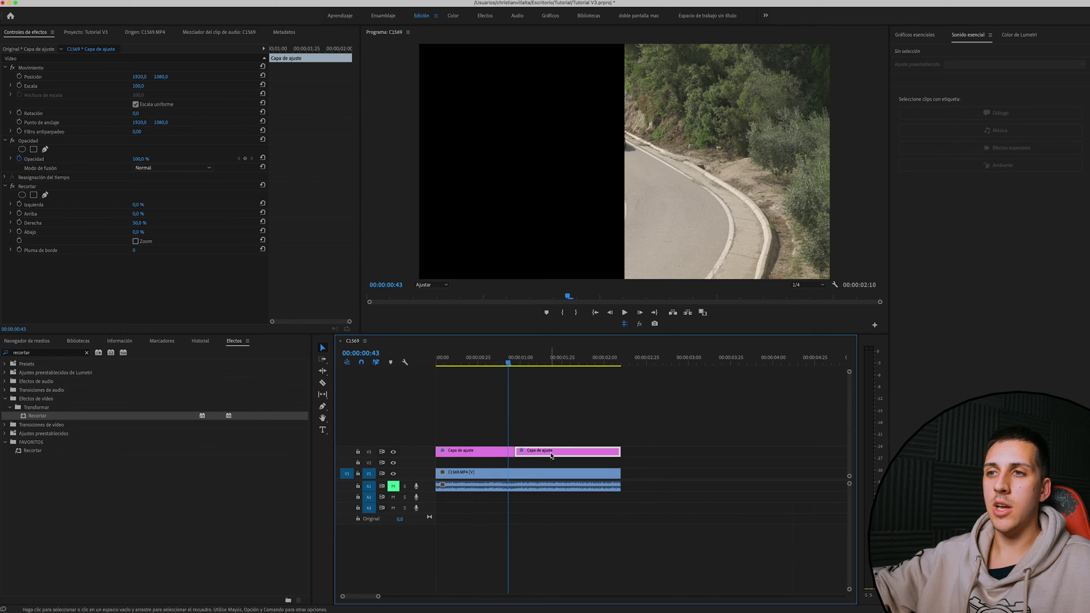
- Label the second adjustment piece Azul (blue) and compare both pieces' crop settings
right_click(565, 454)
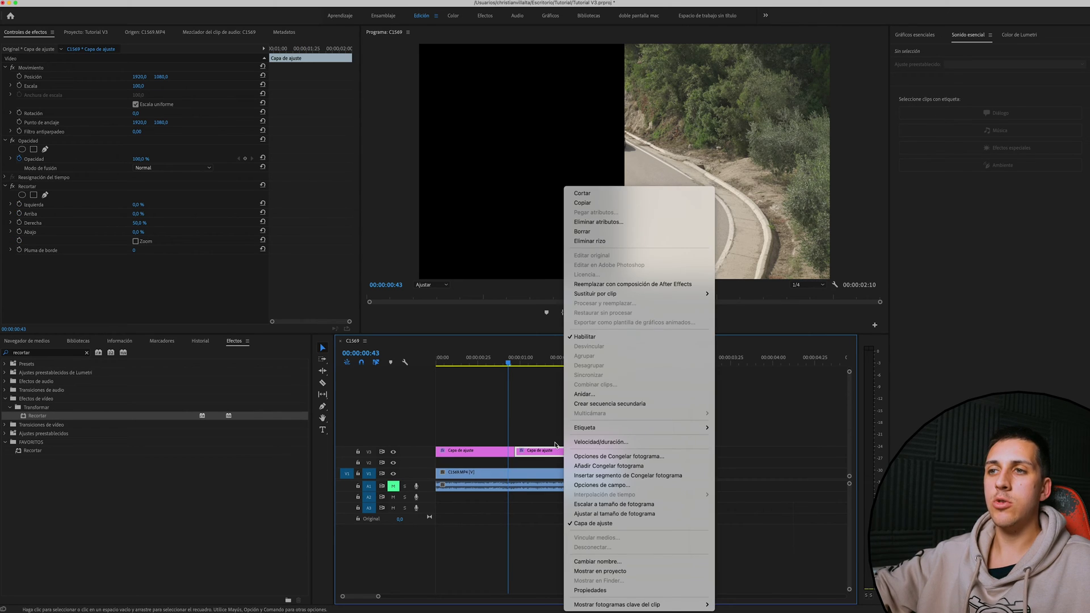
mouse_move(618, 430)
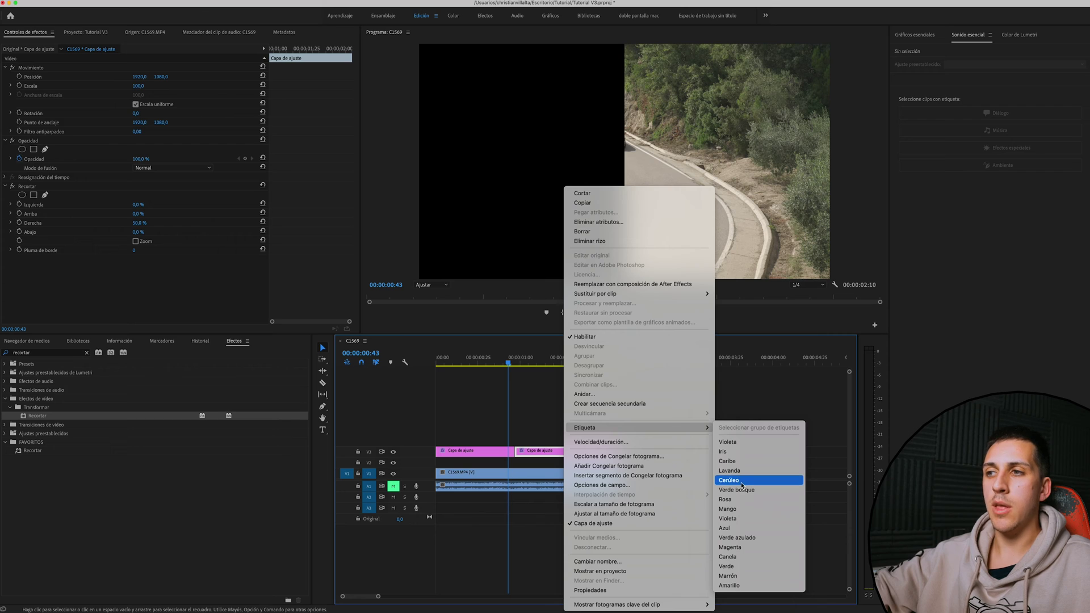
left_click(733, 530)
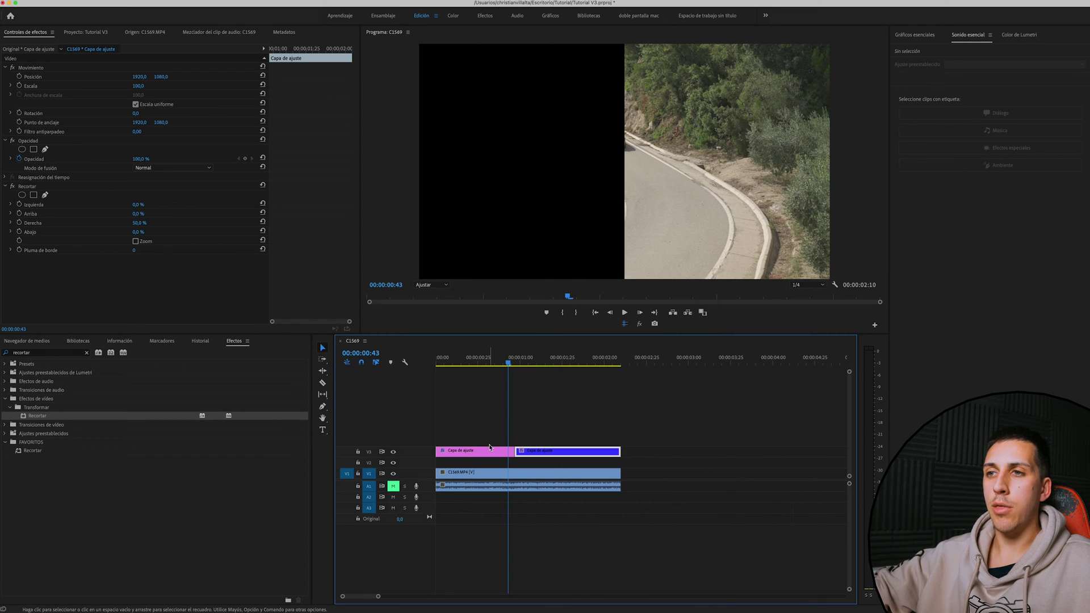
left_click(527, 441)
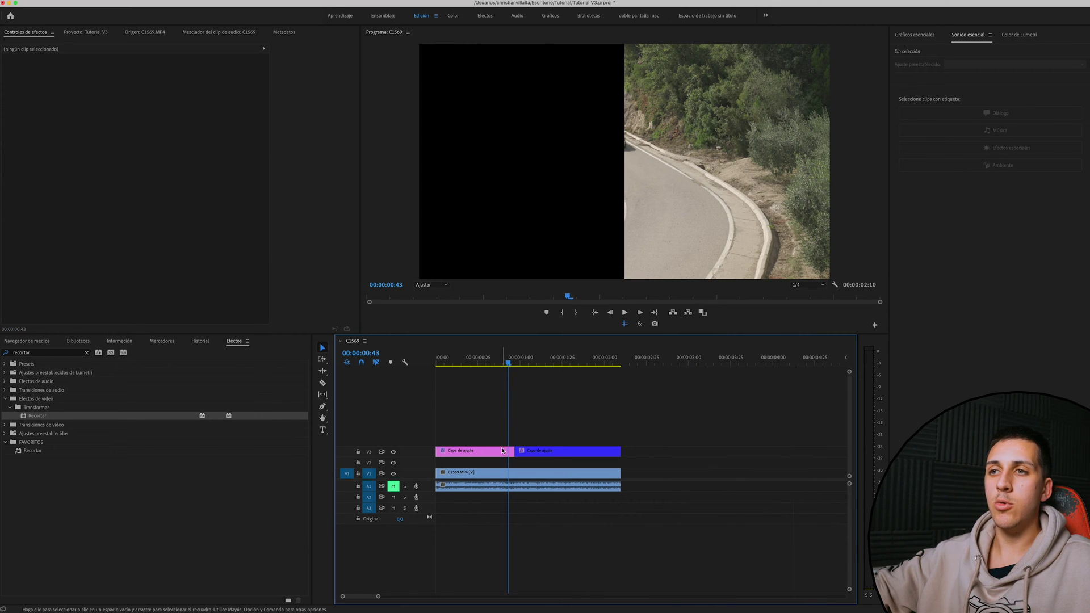
left_click(502, 451)
left_click(533, 452)
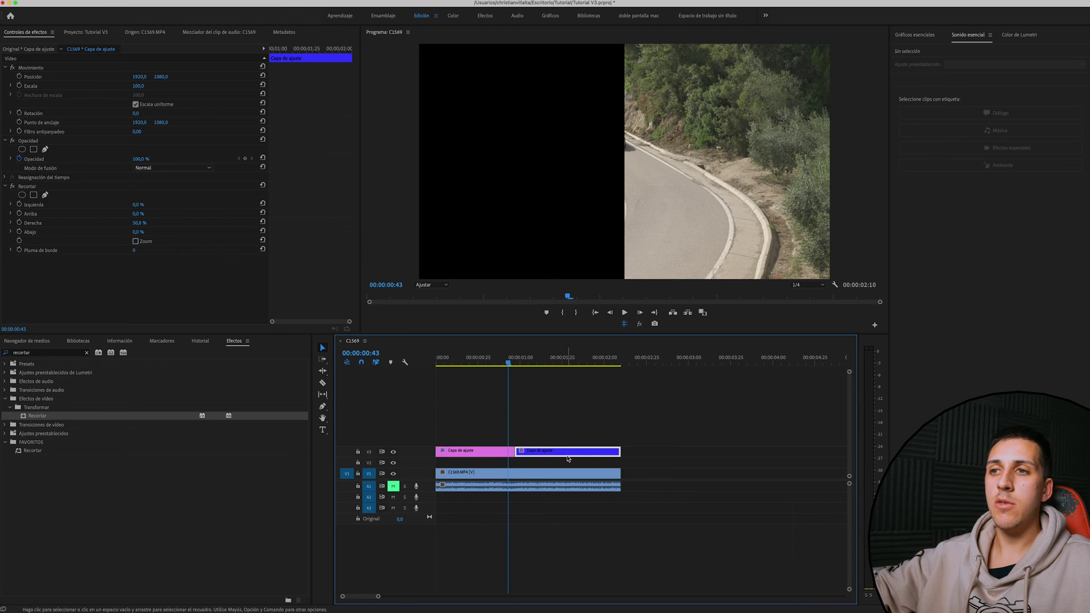
- Add C1596.MP4 from the project to the timeline and move it up to V4
left_click(502, 415)
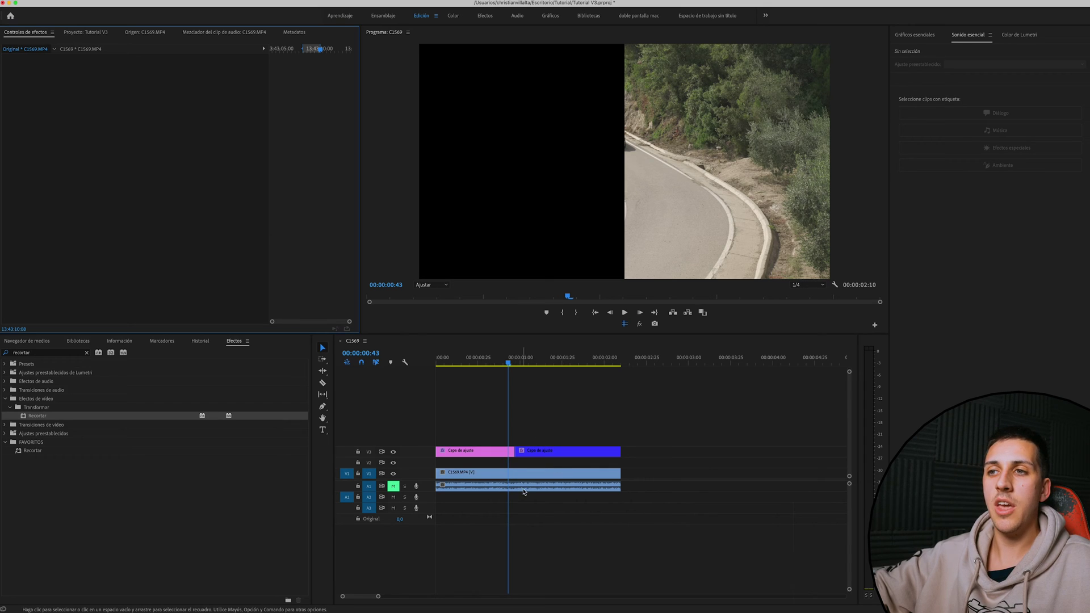
left_click(89, 34)
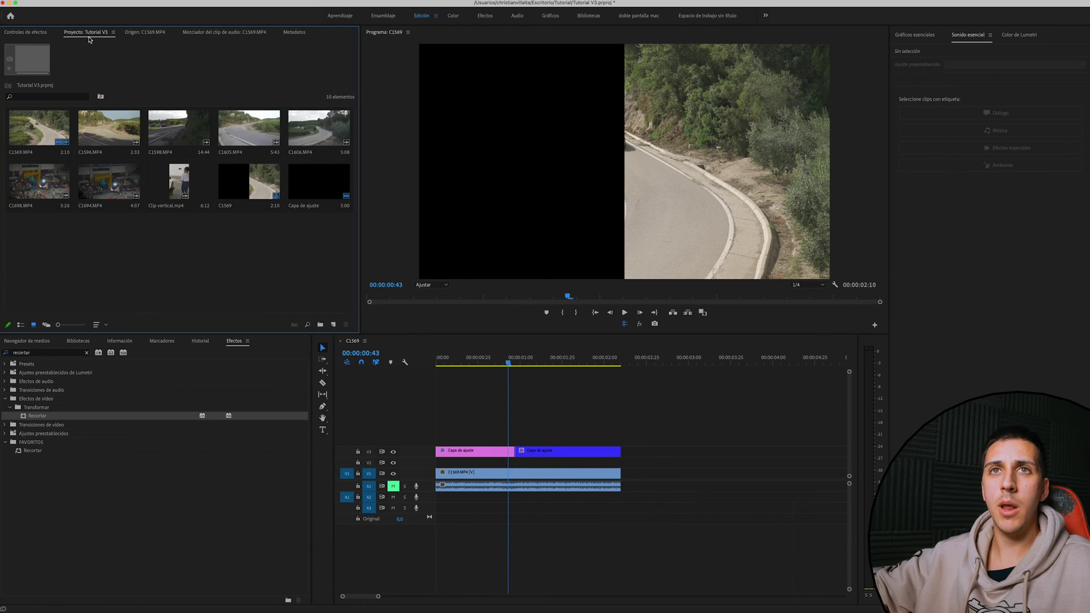
left_click(110, 134)
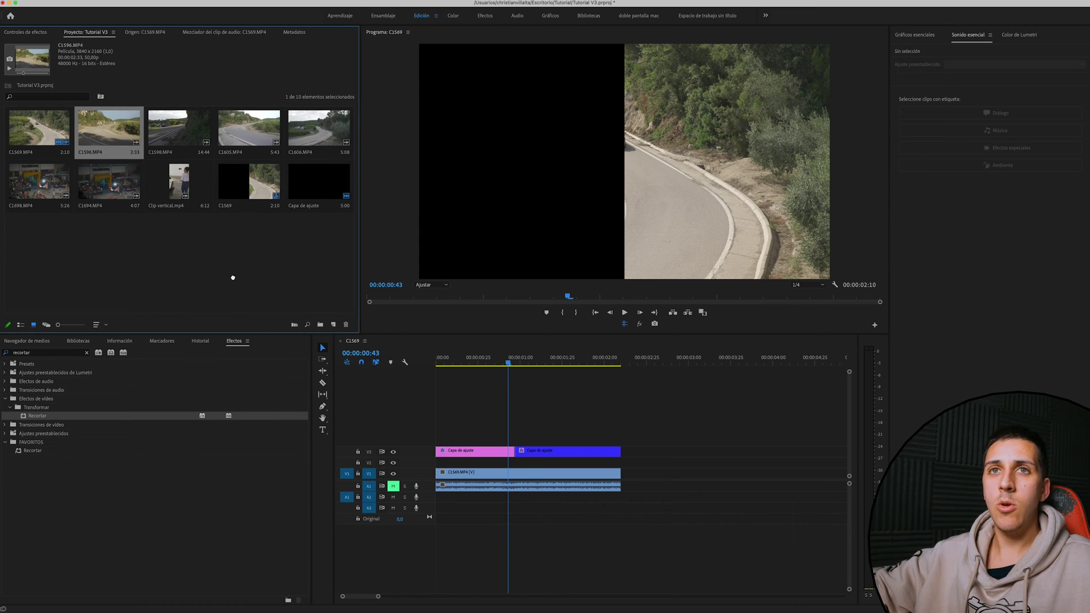
left_click_drag(109, 131, 449, 462)
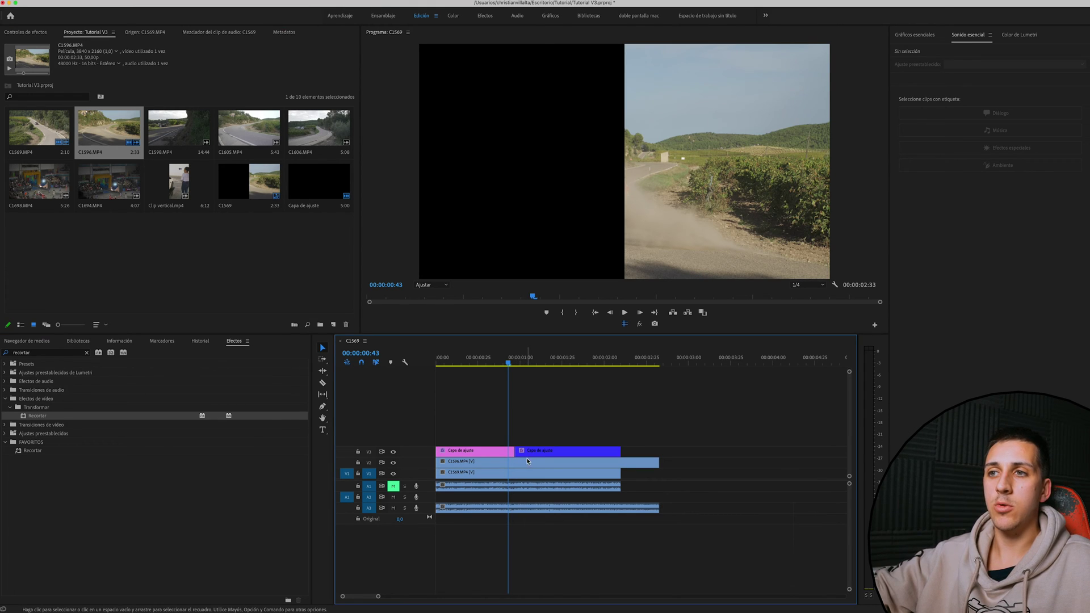
left_click(505, 466)
mouse_move(506, 465)
left_mouse_down()
mouse_move(492, 448)
mouse_move(518, 441)
left_mouse_up()
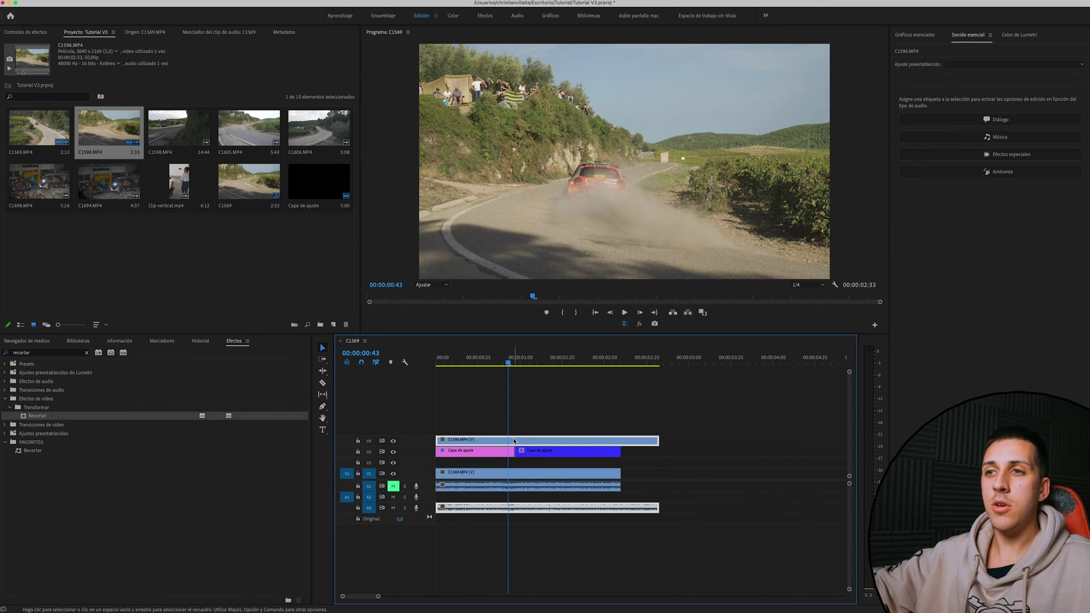
- Step the preview forward and select the V1 and V4 clips to check the layout
key("Right")
key("Right")
key("Right")
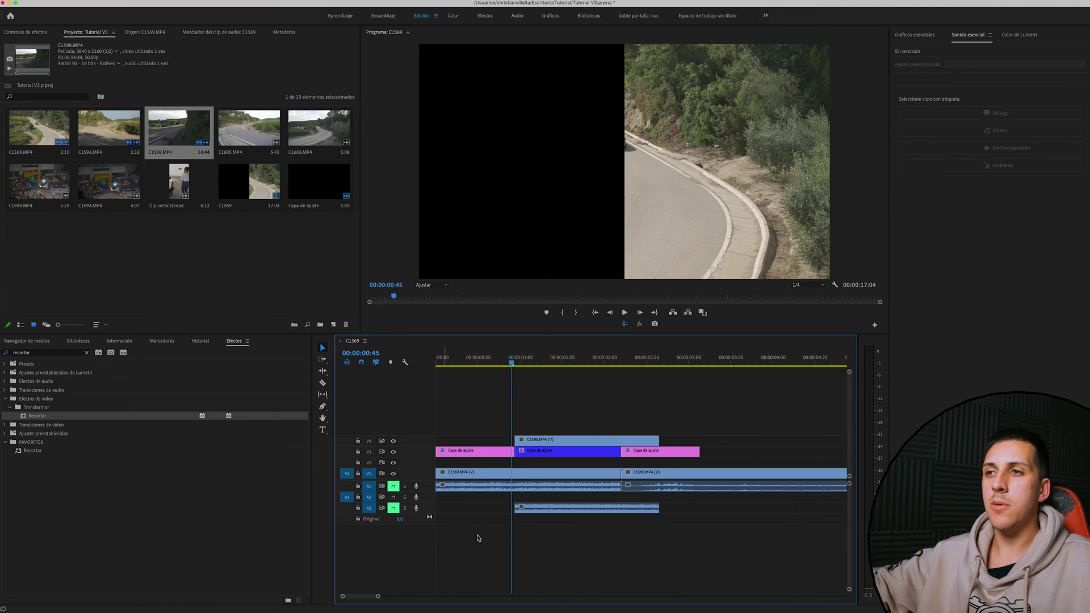
left_click_drag(640, 467, 491, 454)
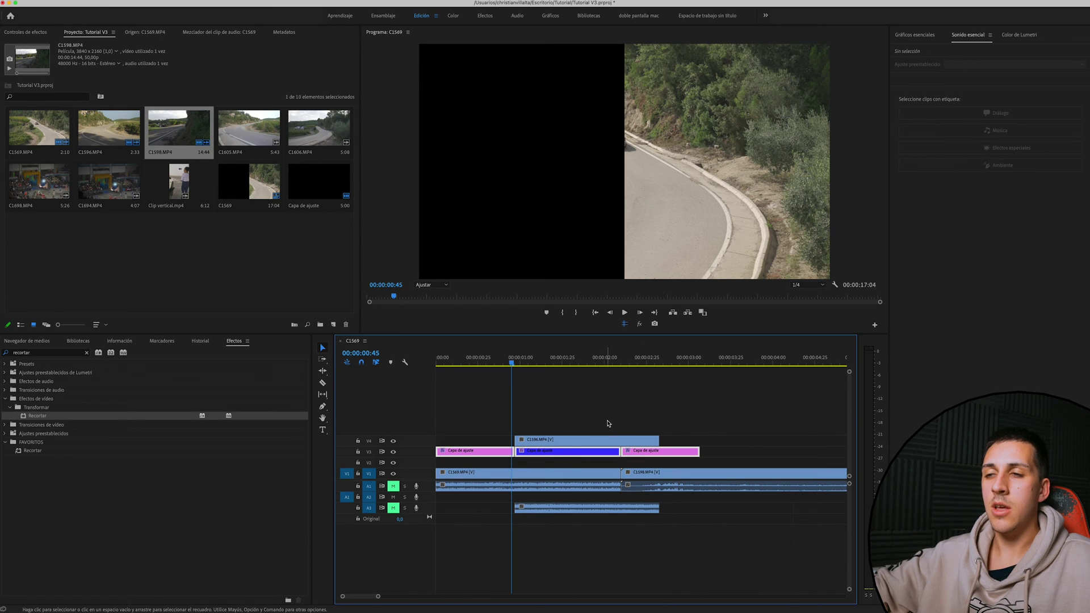
left_click(541, 441)
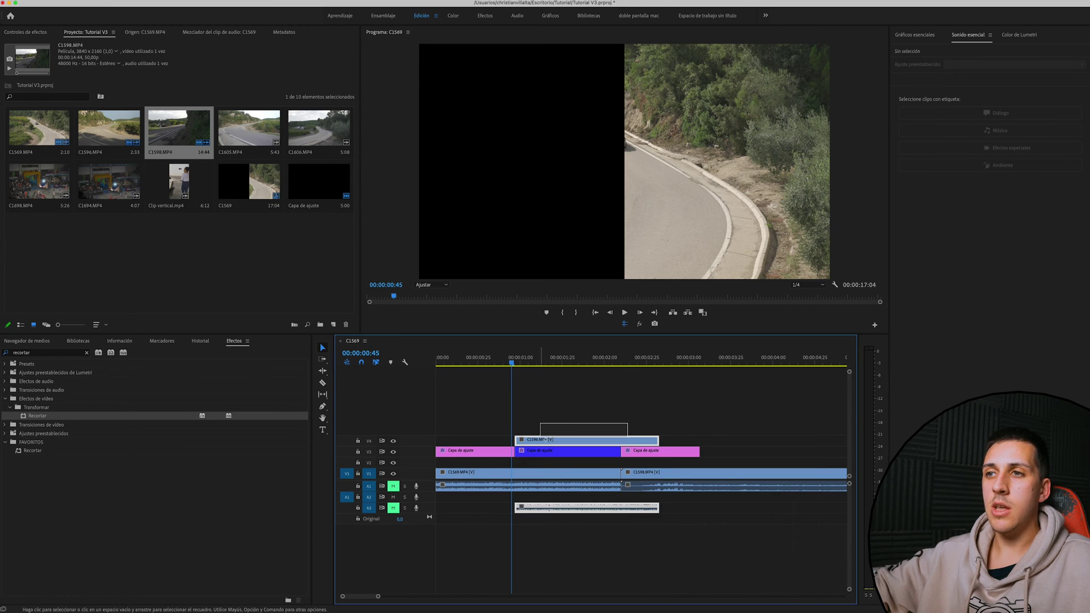
left_click(618, 464)
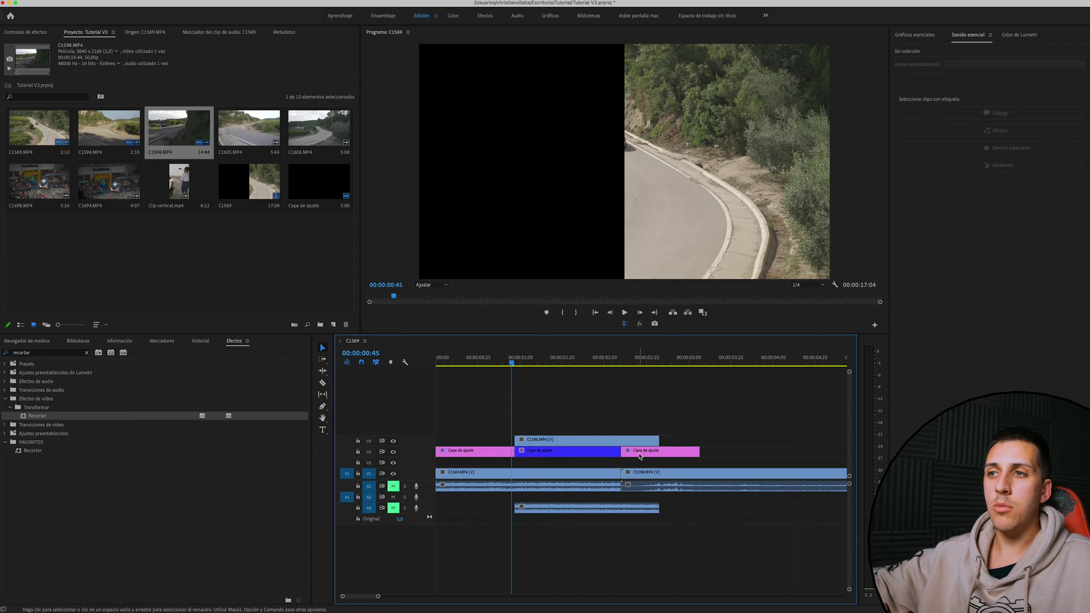
- Place another Capa de ajuste adjustment layer on a new V5 track above C1596
left_click(346, 263)
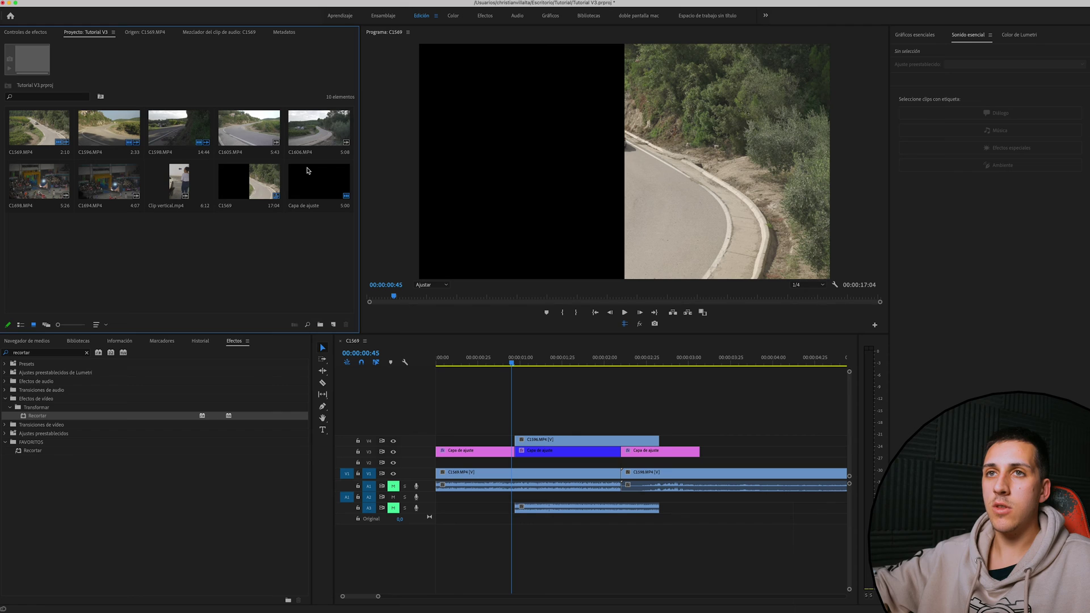
left_click(306, 171)
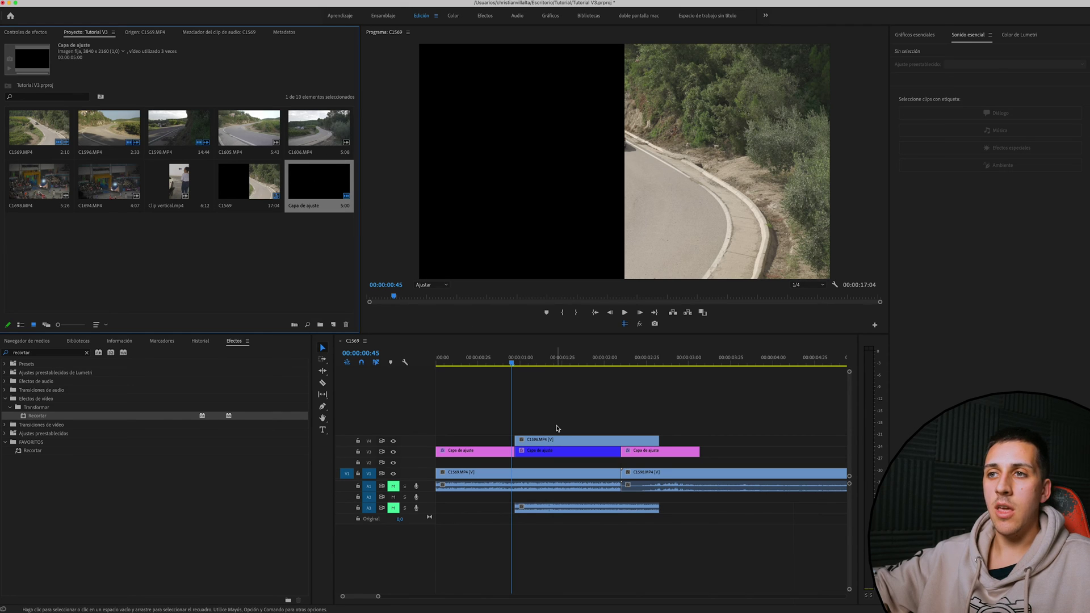
left_click(275, 236)
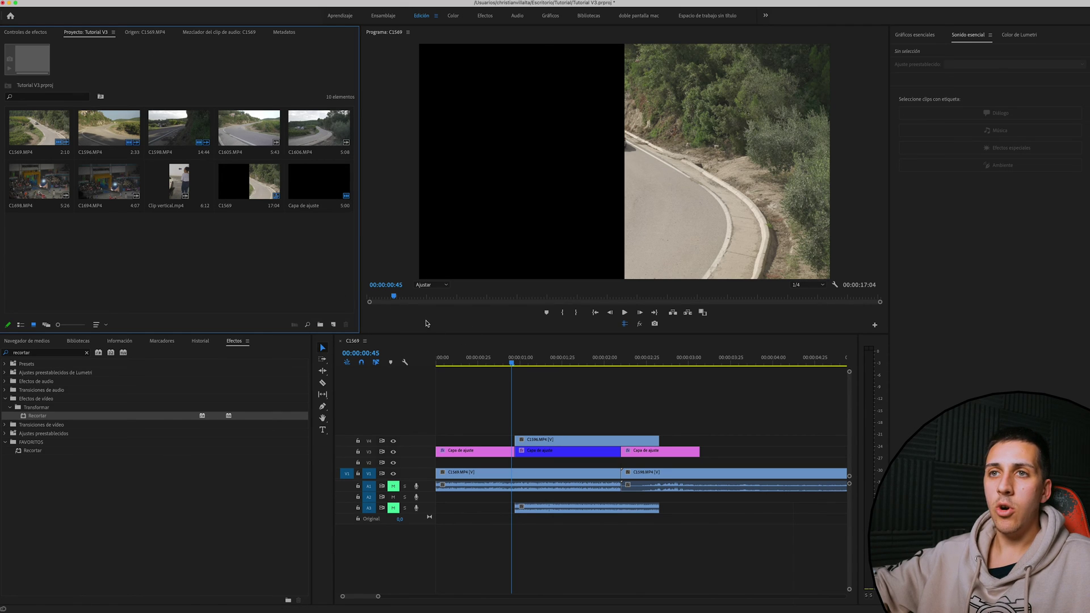
left_click(322, 195)
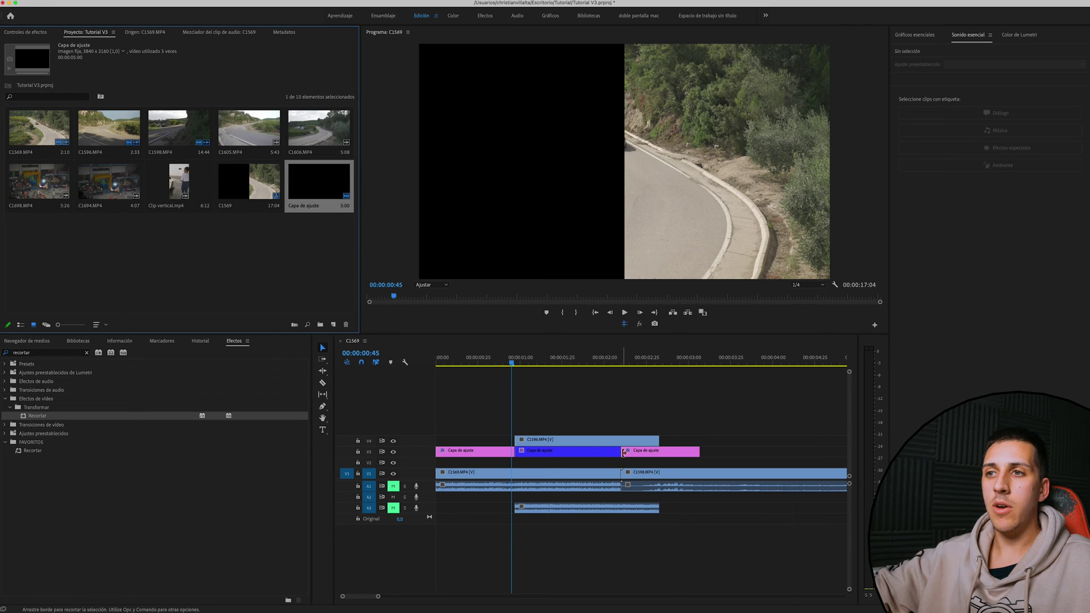
left_click_drag(309, 200, 462, 429)
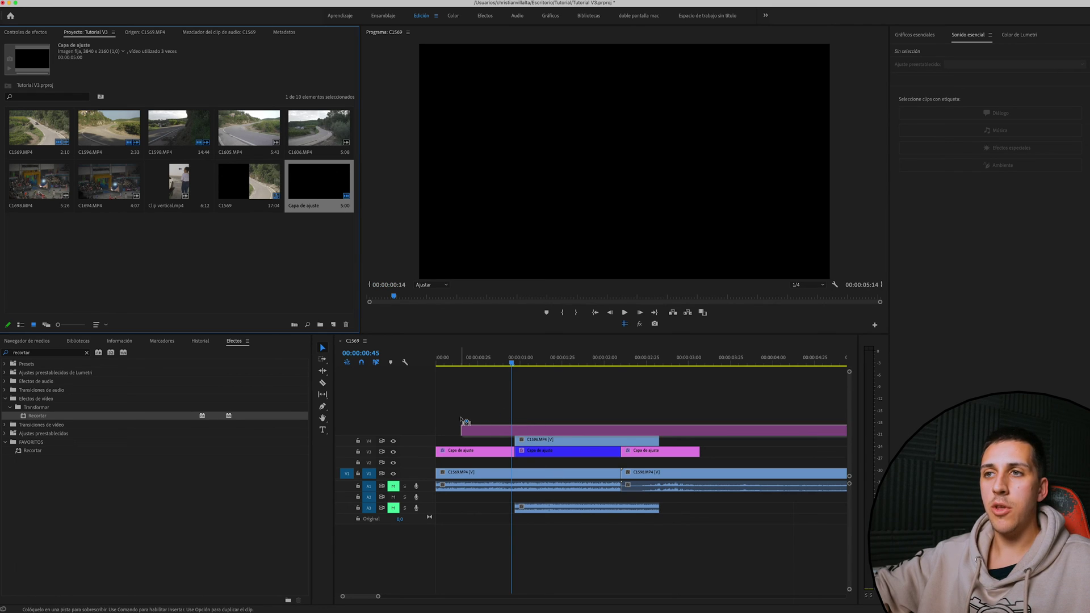
left_click(531, 432)
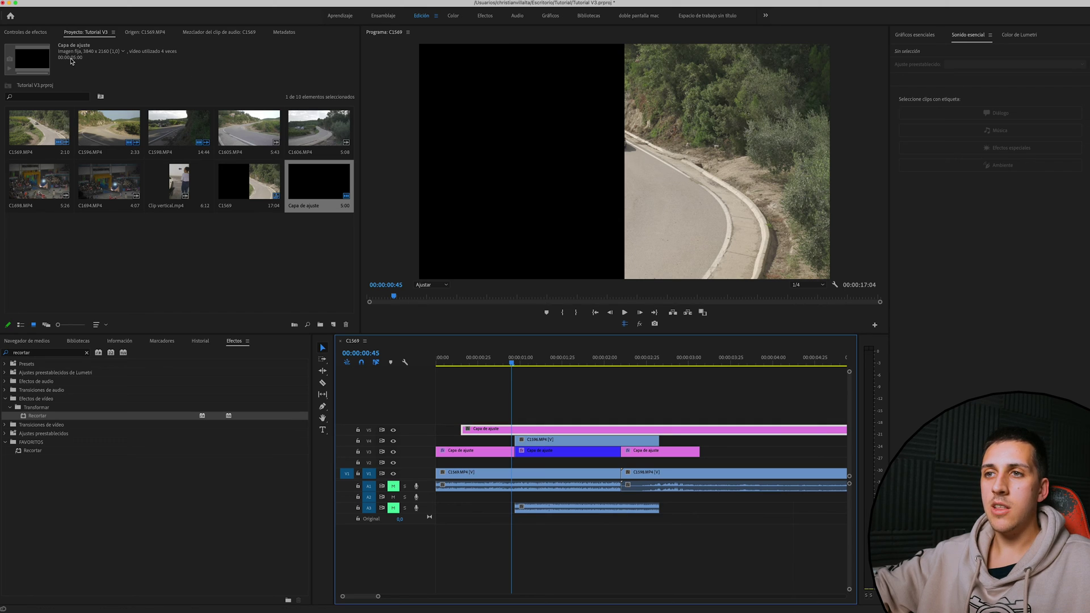
left_click(35, 32)
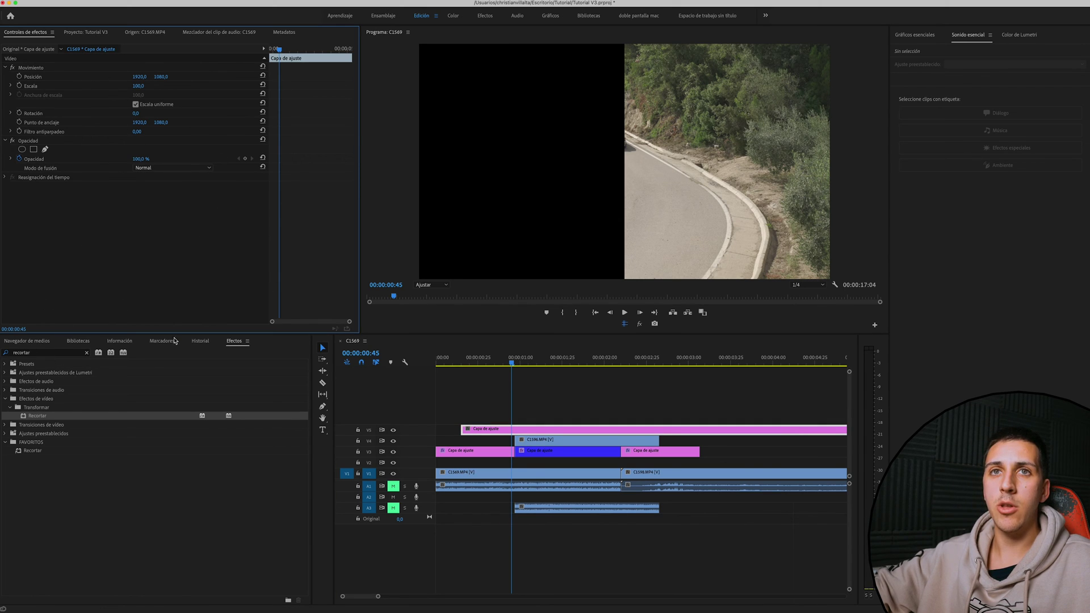
- Check the blue V3 adjustment layer's crop settings in Effect Controls
left_click(568, 451)
left_click(85, 32)
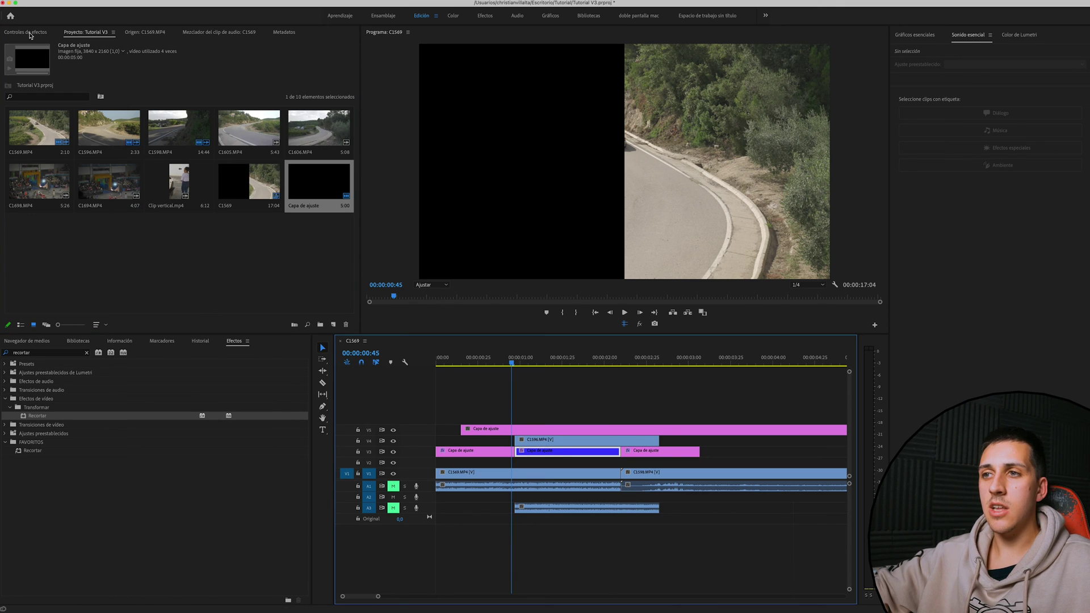
left_click(31, 34)
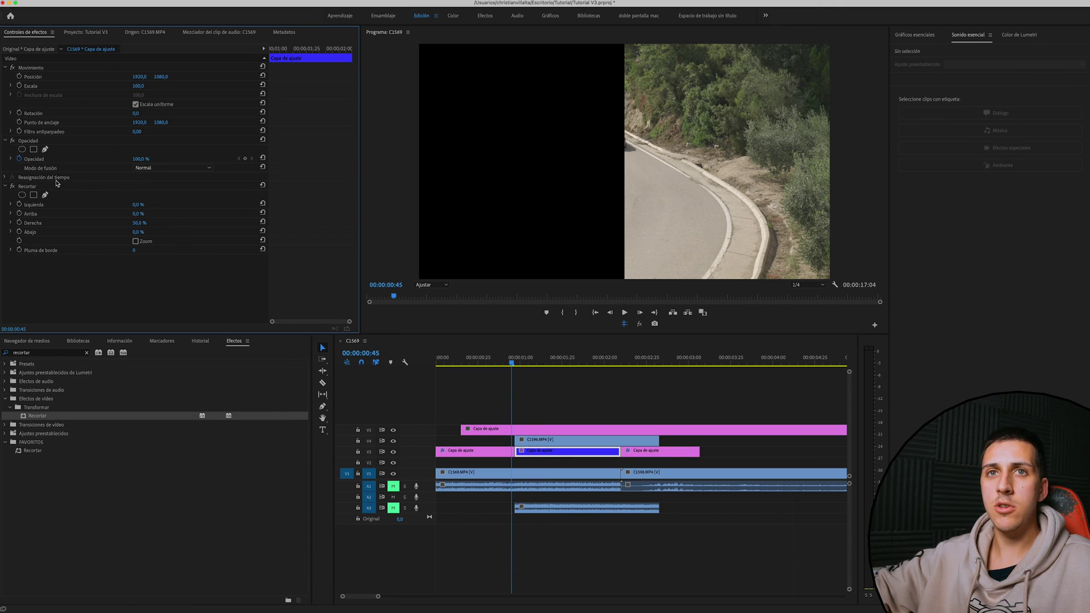
left_click(85, 33)
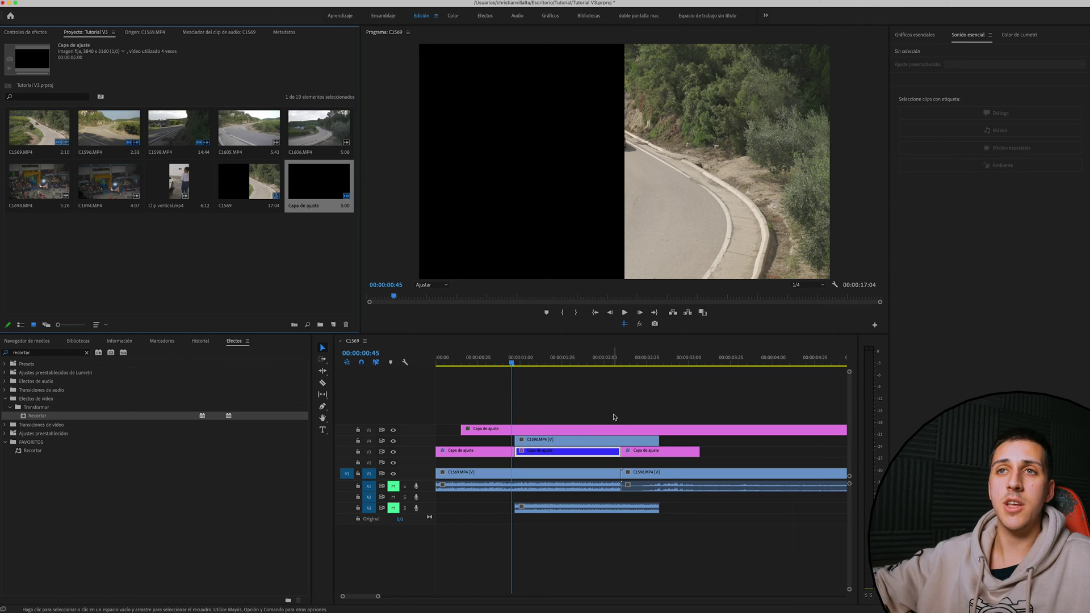
left_click(286, 238)
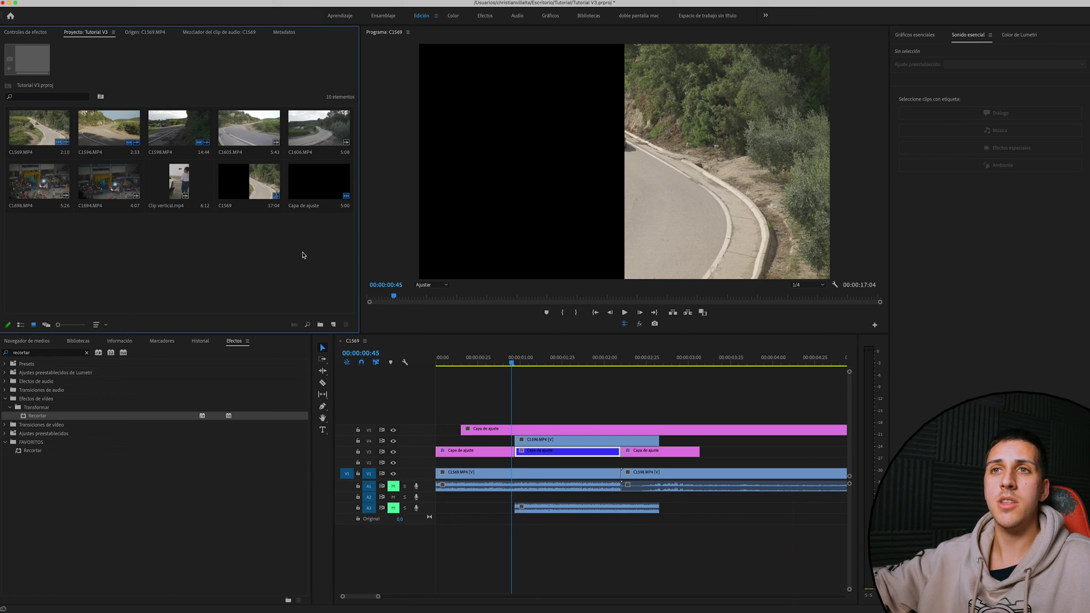
- Trim the V5 adjustment layer's start to the playhead
left_click(505, 402)
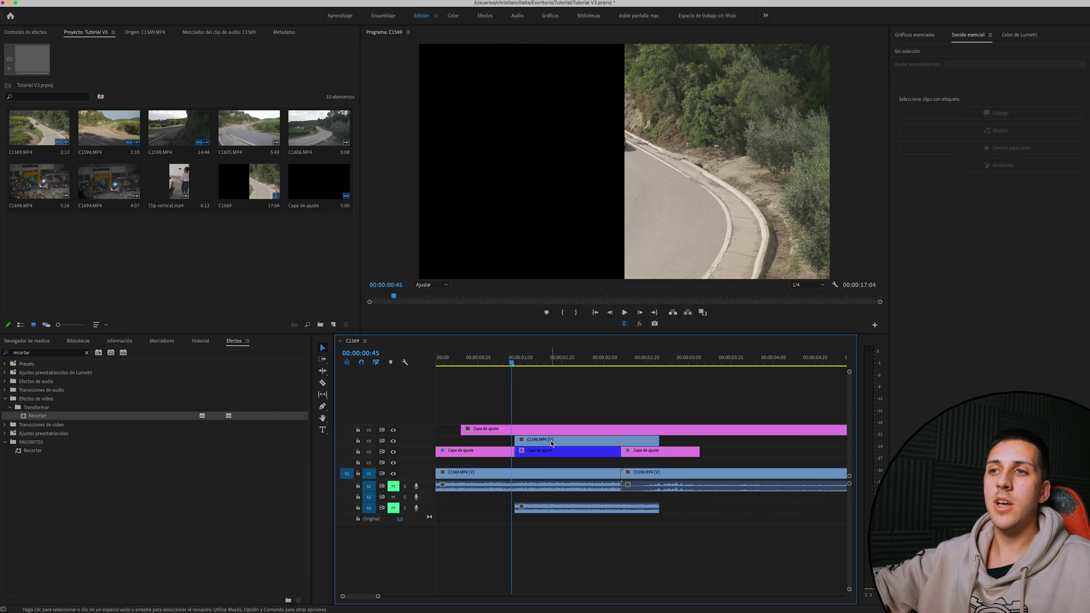
left_click(575, 442)
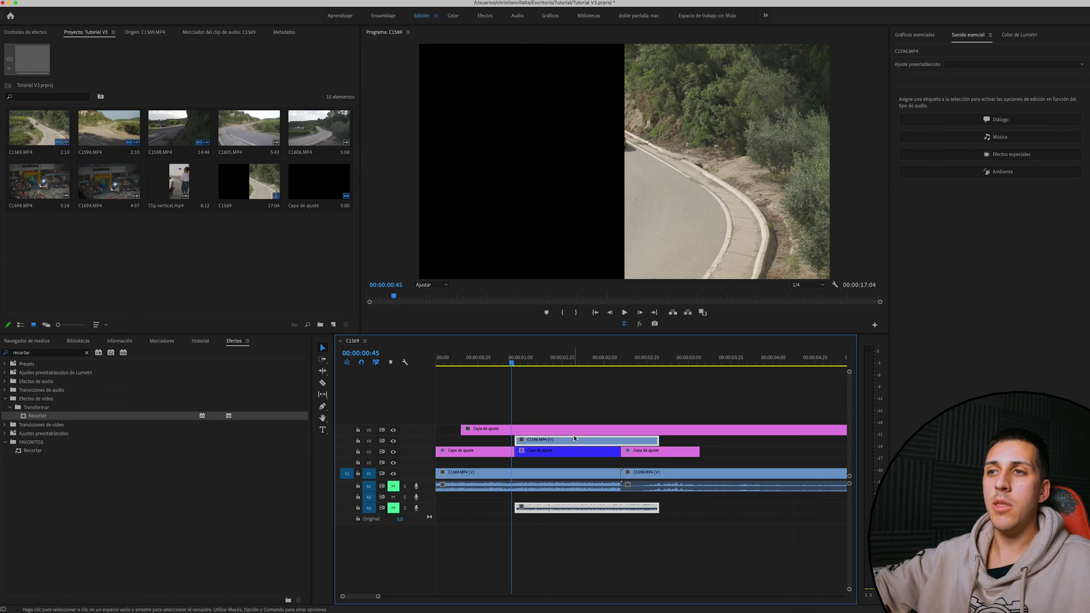
left_click(509, 429)
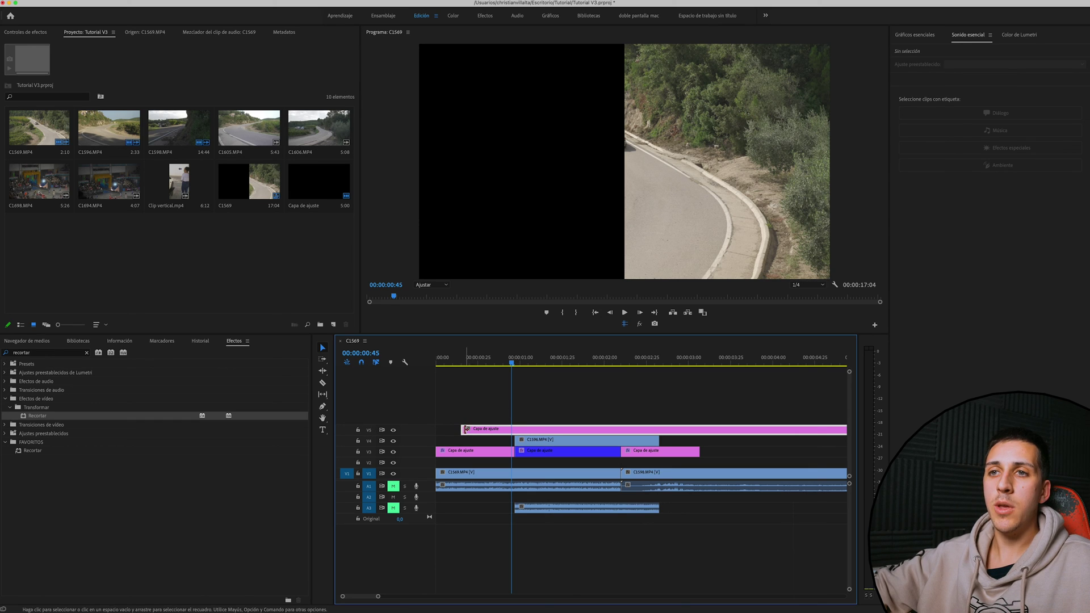
left_click_drag(468, 430, 511, 430)
- Trim the V5 adjustment layer's end so it matches C1596.MP4's length
scroll(710, 435, "right", 5)
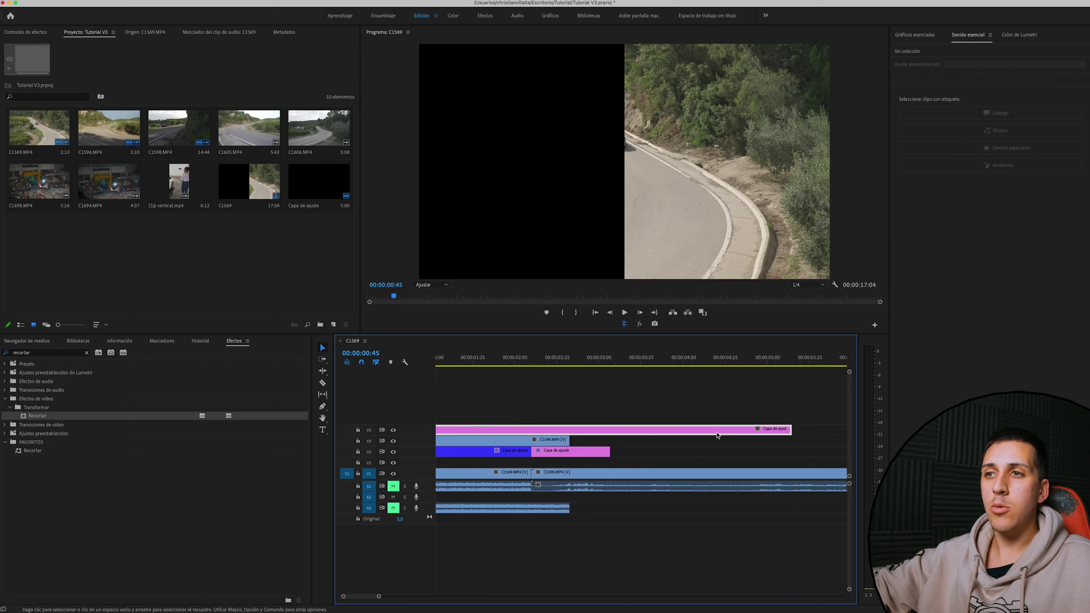
scroll(778, 435, "right", 1)
left_click_drag(778, 430, 556, 430)
scroll(563, 434, "left", 5)
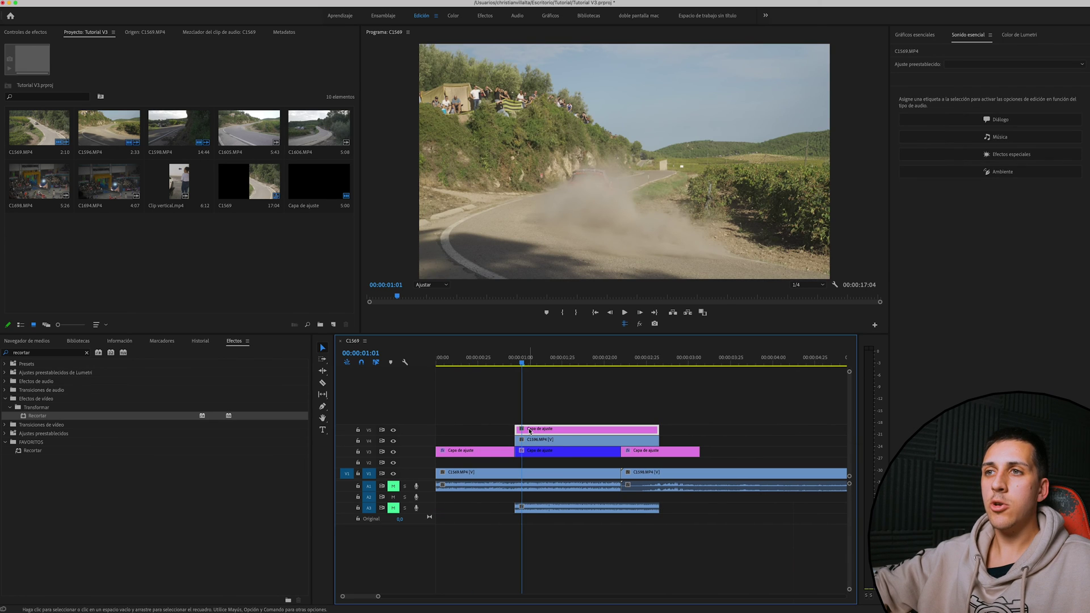
- Apply Recortar to the V5 layer with Arriba 50%, then check the result at 1:39
left_click_drag(174, 419, 559, 430)
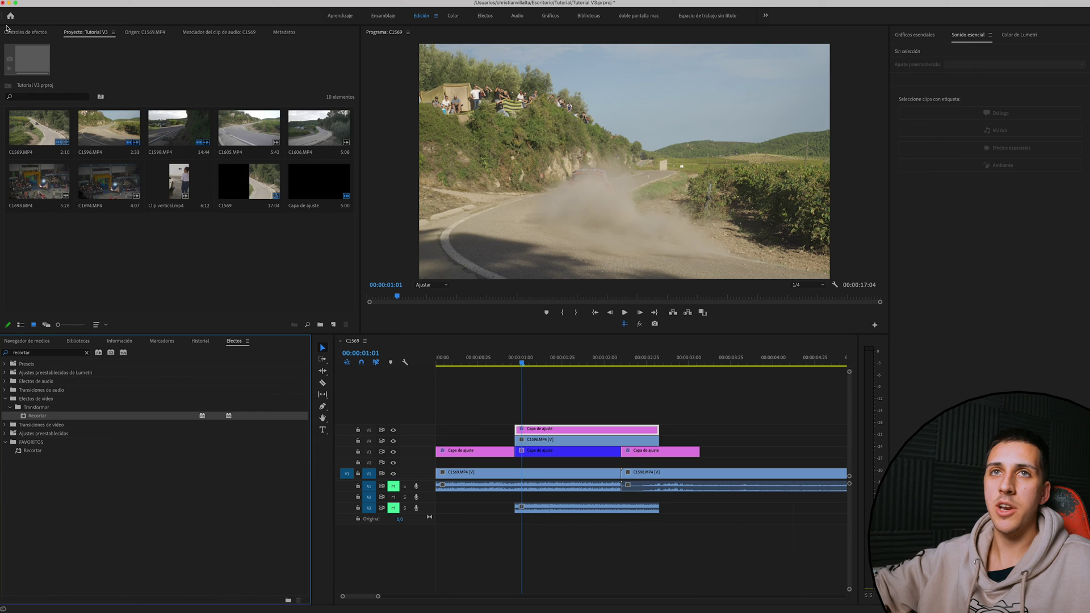
left_click(30, 32)
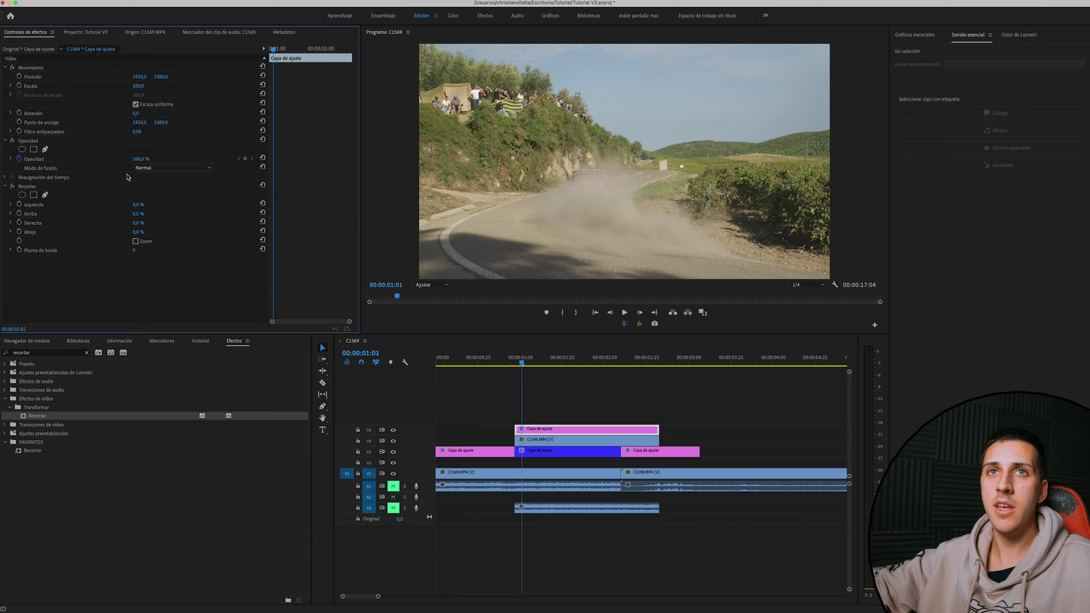
left_click(139, 215)
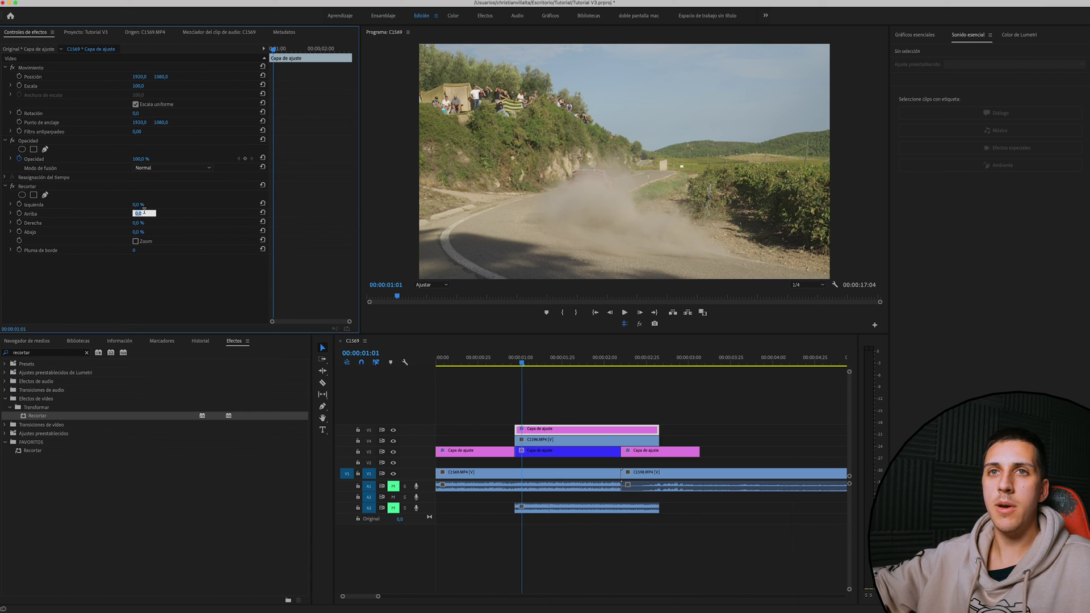
type("10")
type("50")
key("Return")
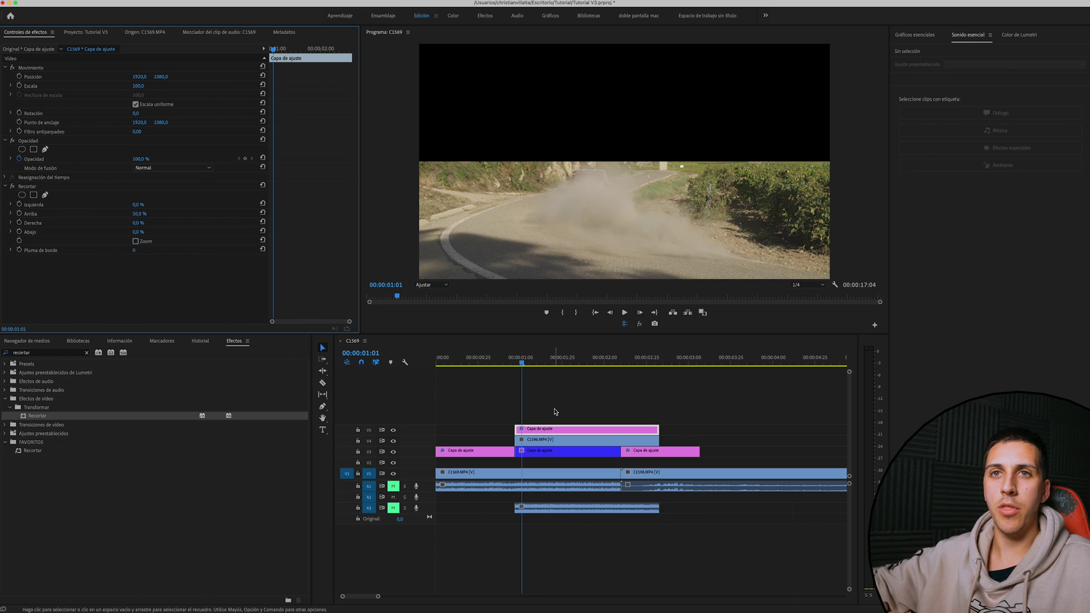
left_click(587, 390)
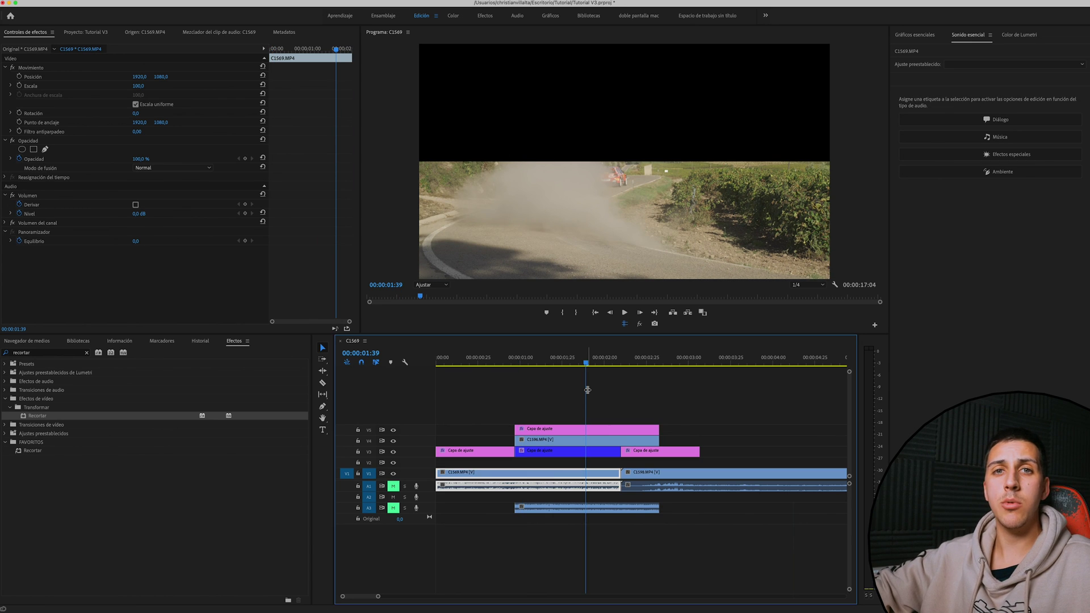